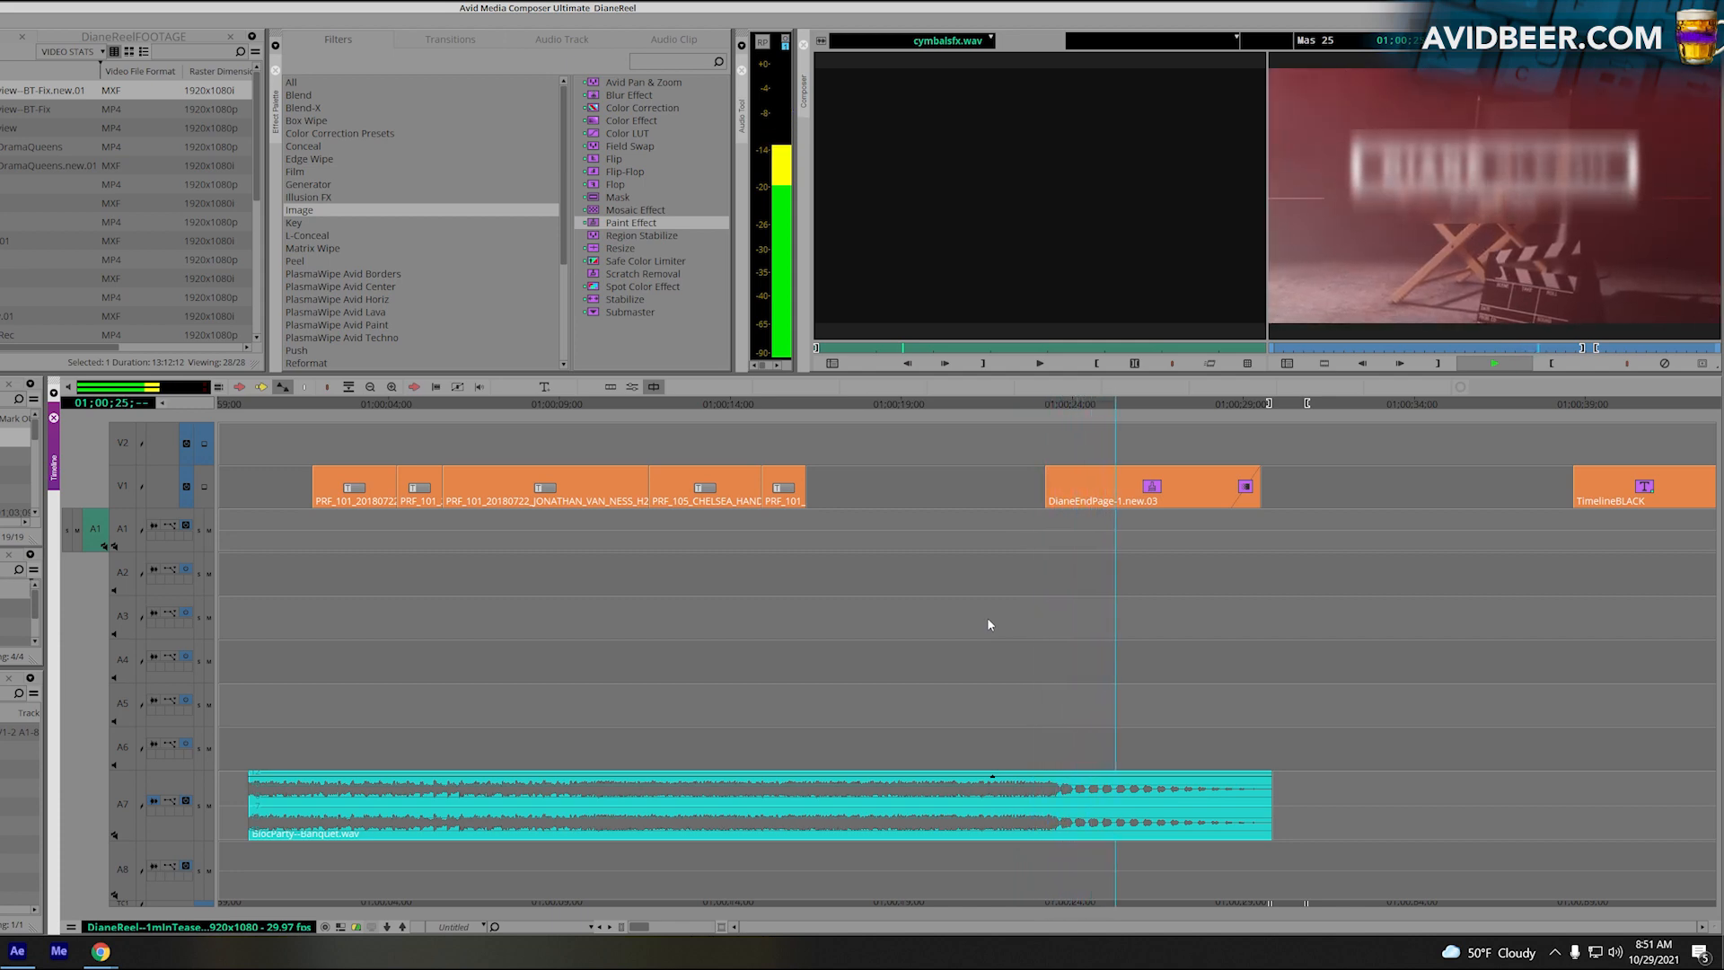
Step: Play and scrub the music's ending on track A7 beneath the DianeEndPage-1.new.03 clip
{"action": "left_click", "coordinate": [1274, 244]}
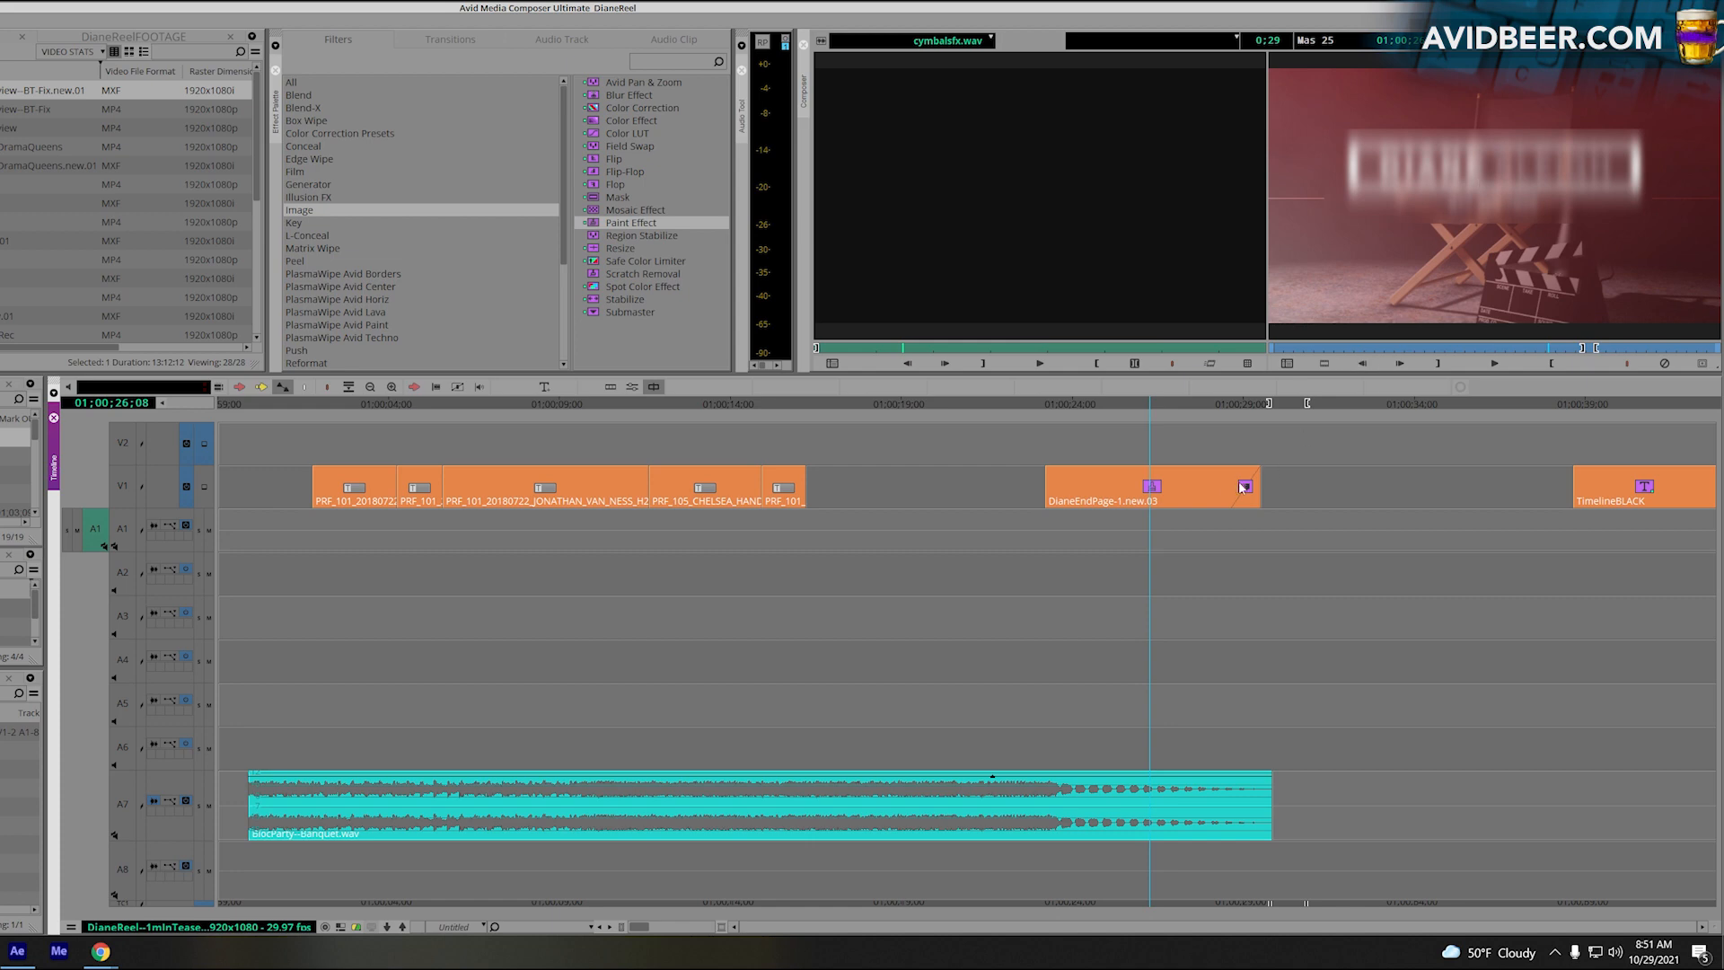
{"action": "left_click_drag", "start_coordinate": [1026, 576], "coordinate": [1071, 738]}
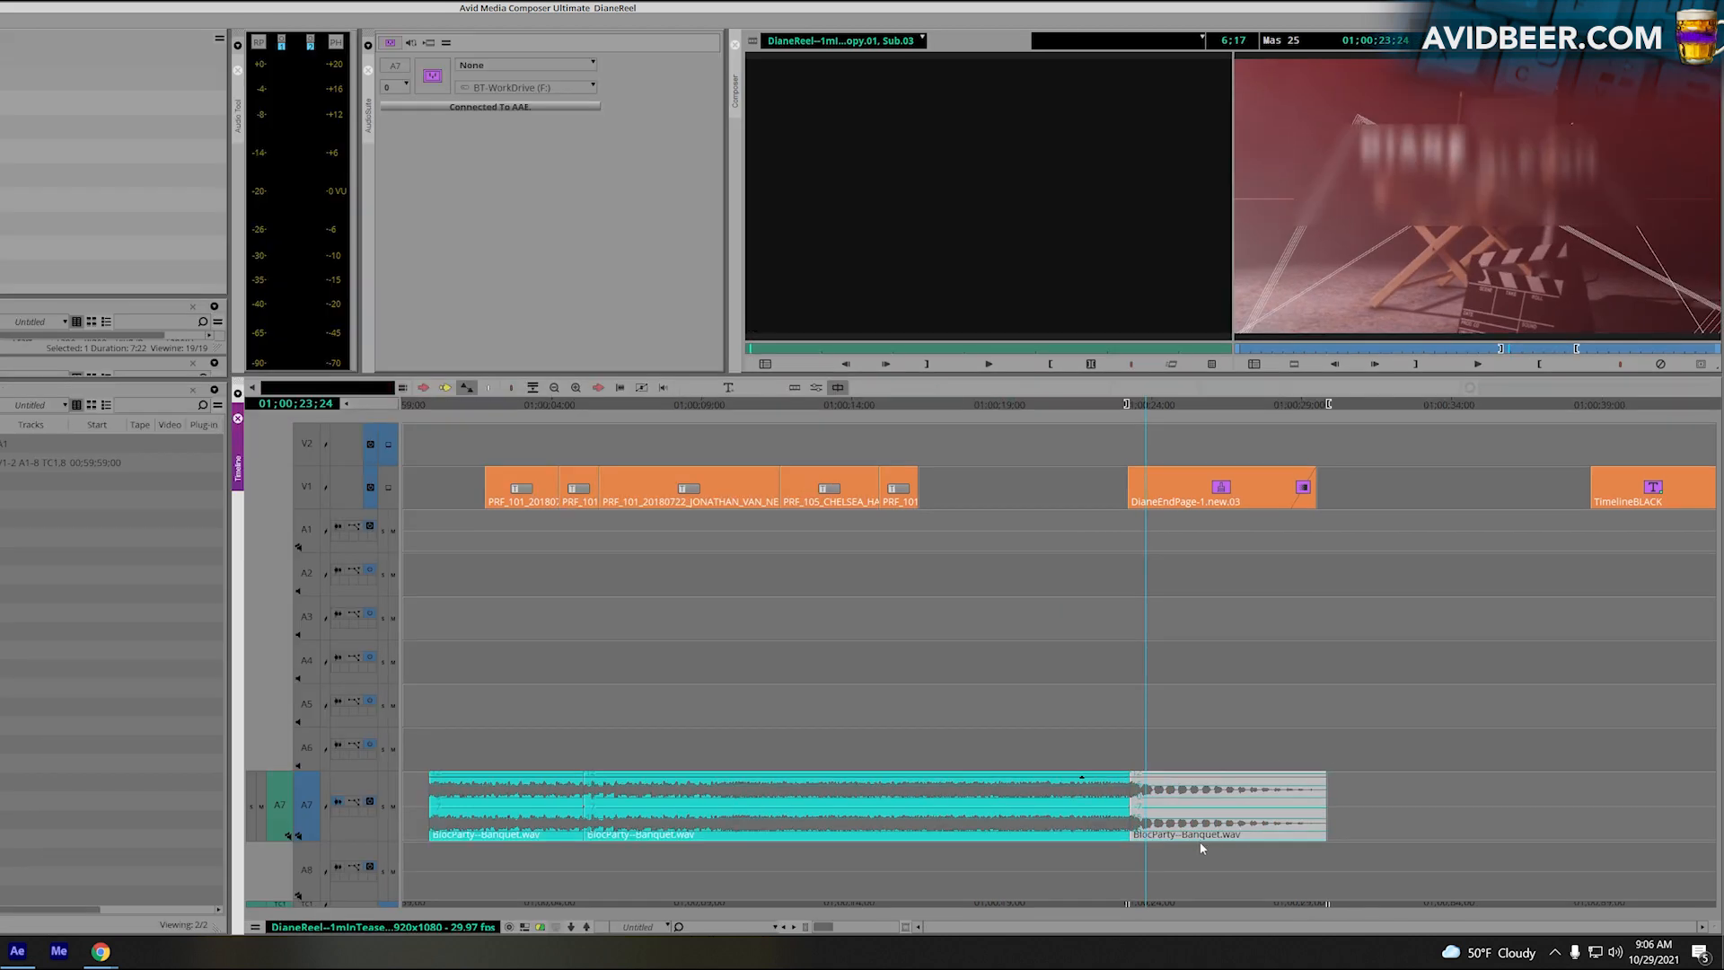
Step: Try overlaying a slightly later copy of the music's ending segment on track A8, play it, and undo the overlay
{"action": "left_click", "coordinate": [306, 869]}
{"action": "left_click", "coordinate": [306, 804]}
{"action": "key", "text": "b"}
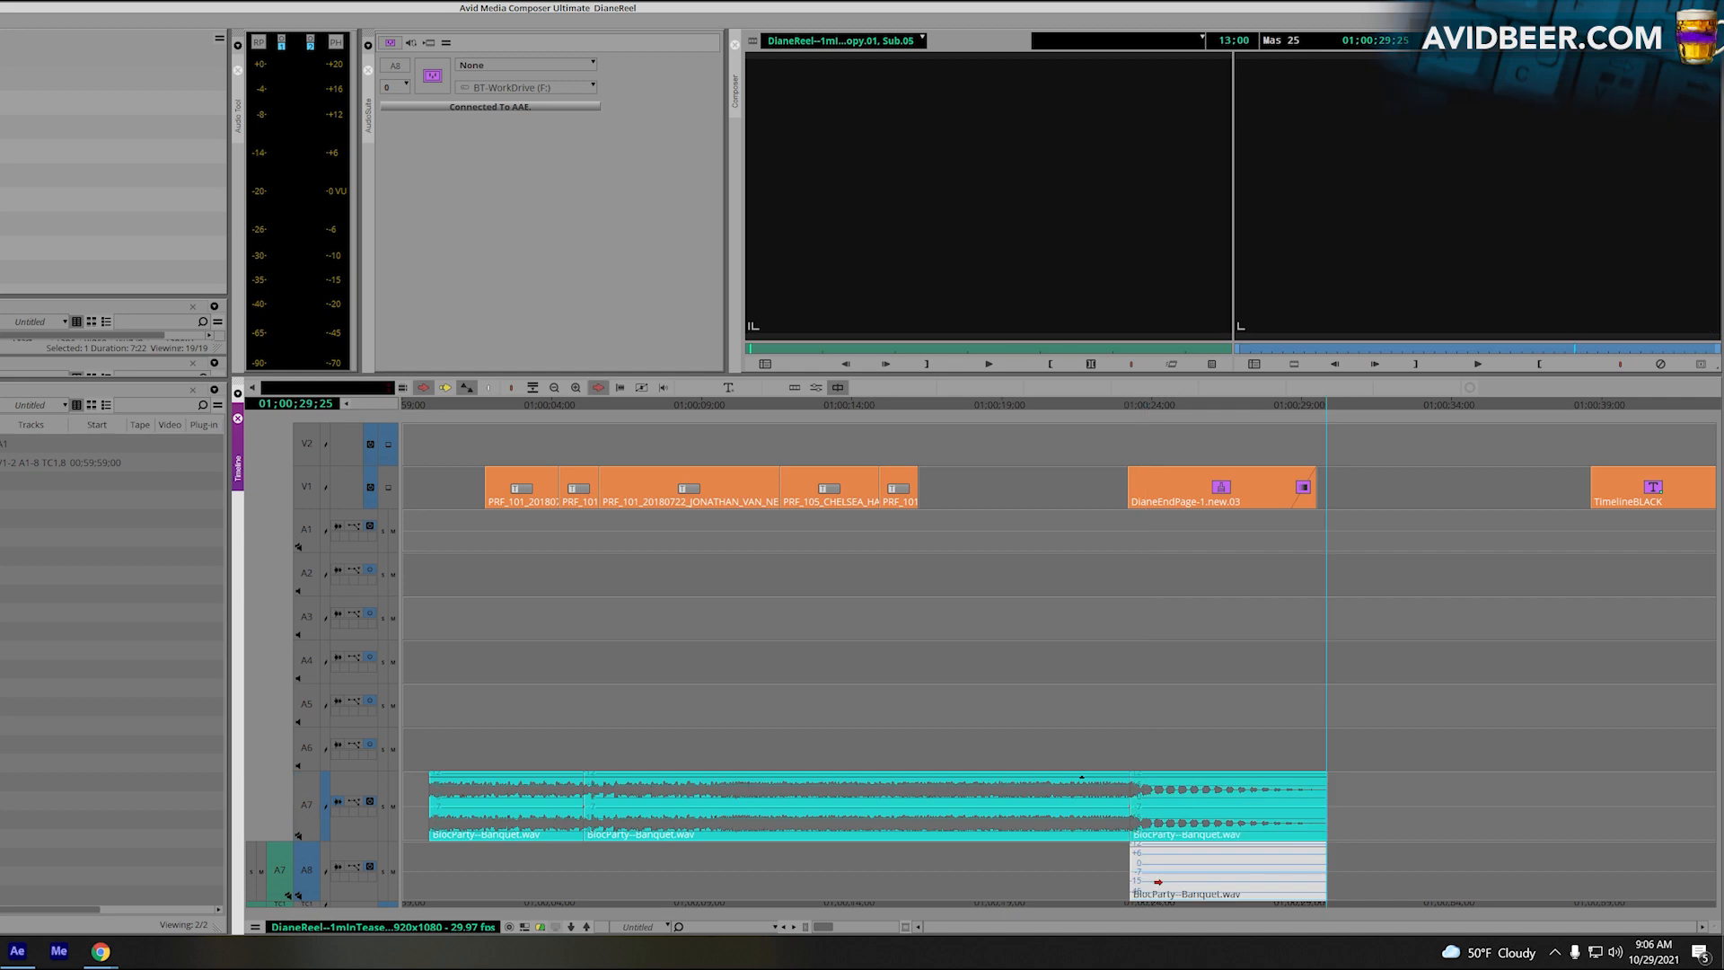
{"action": "left_click_drag", "start_coordinate": [1155, 882], "coordinate": [1162, 882]}
{"action": "left_click", "coordinate": [445, 396]}
{"action": "left_click_drag", "start_coordinate": [1102, 662], "coordinate": [1124, 678]}
{"action": "key", "text": "space"}
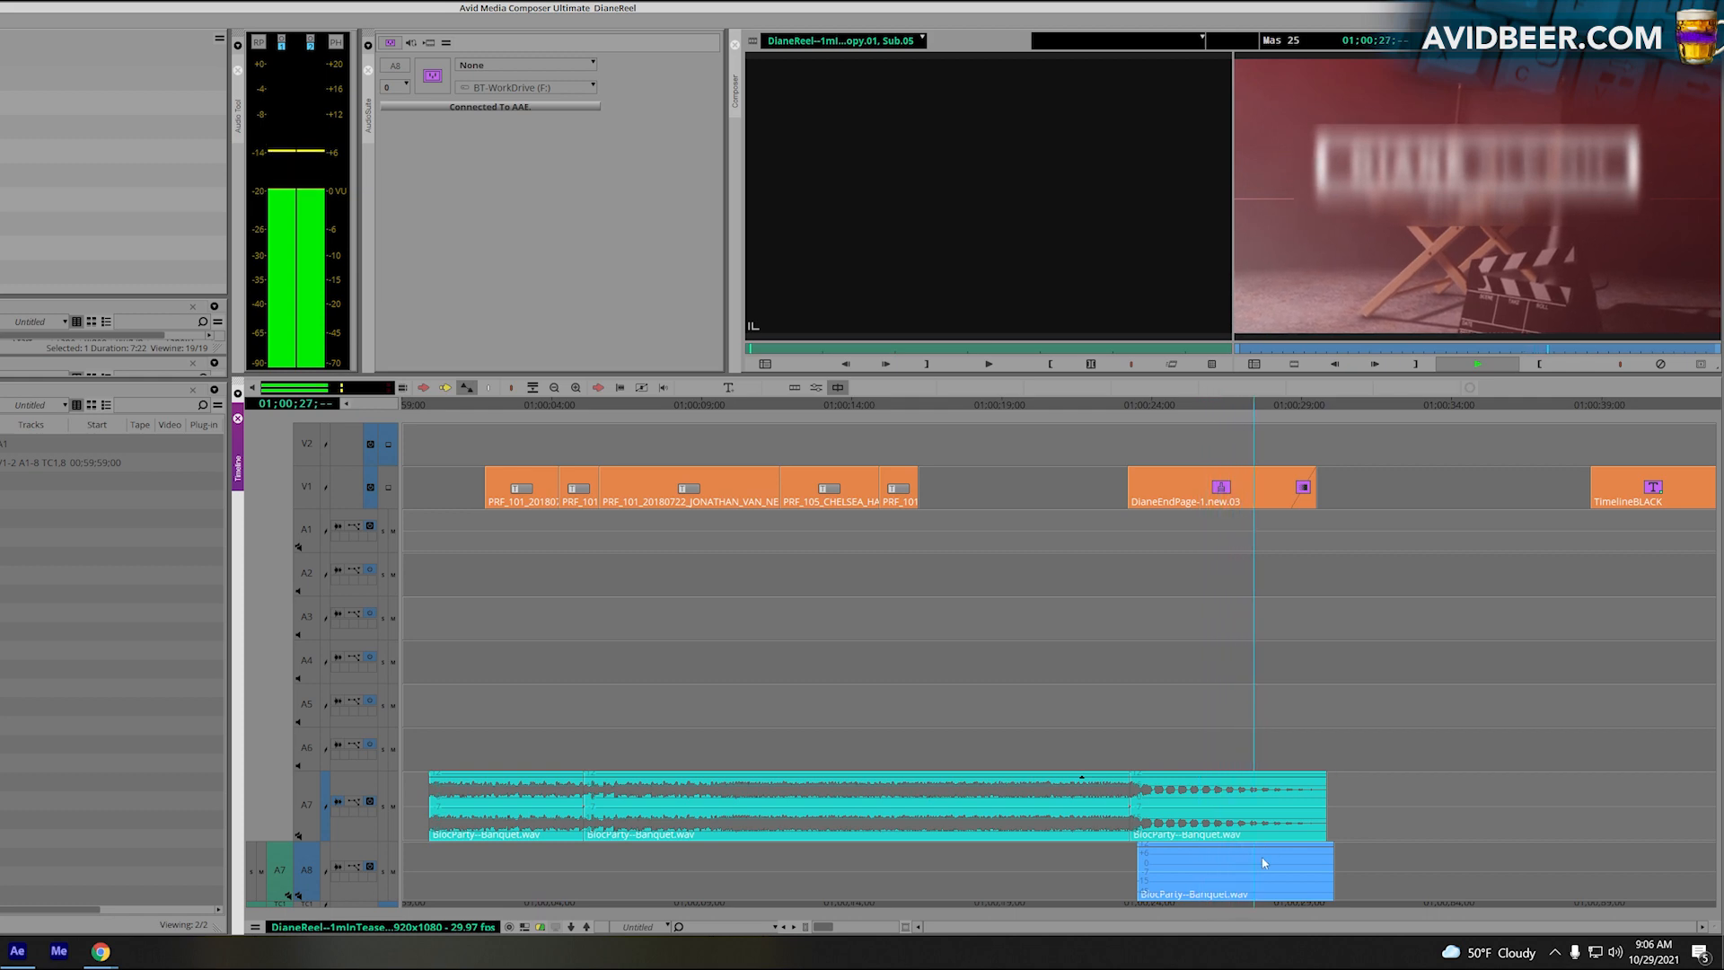
{"action": "key", "text": "ctrl+z"}
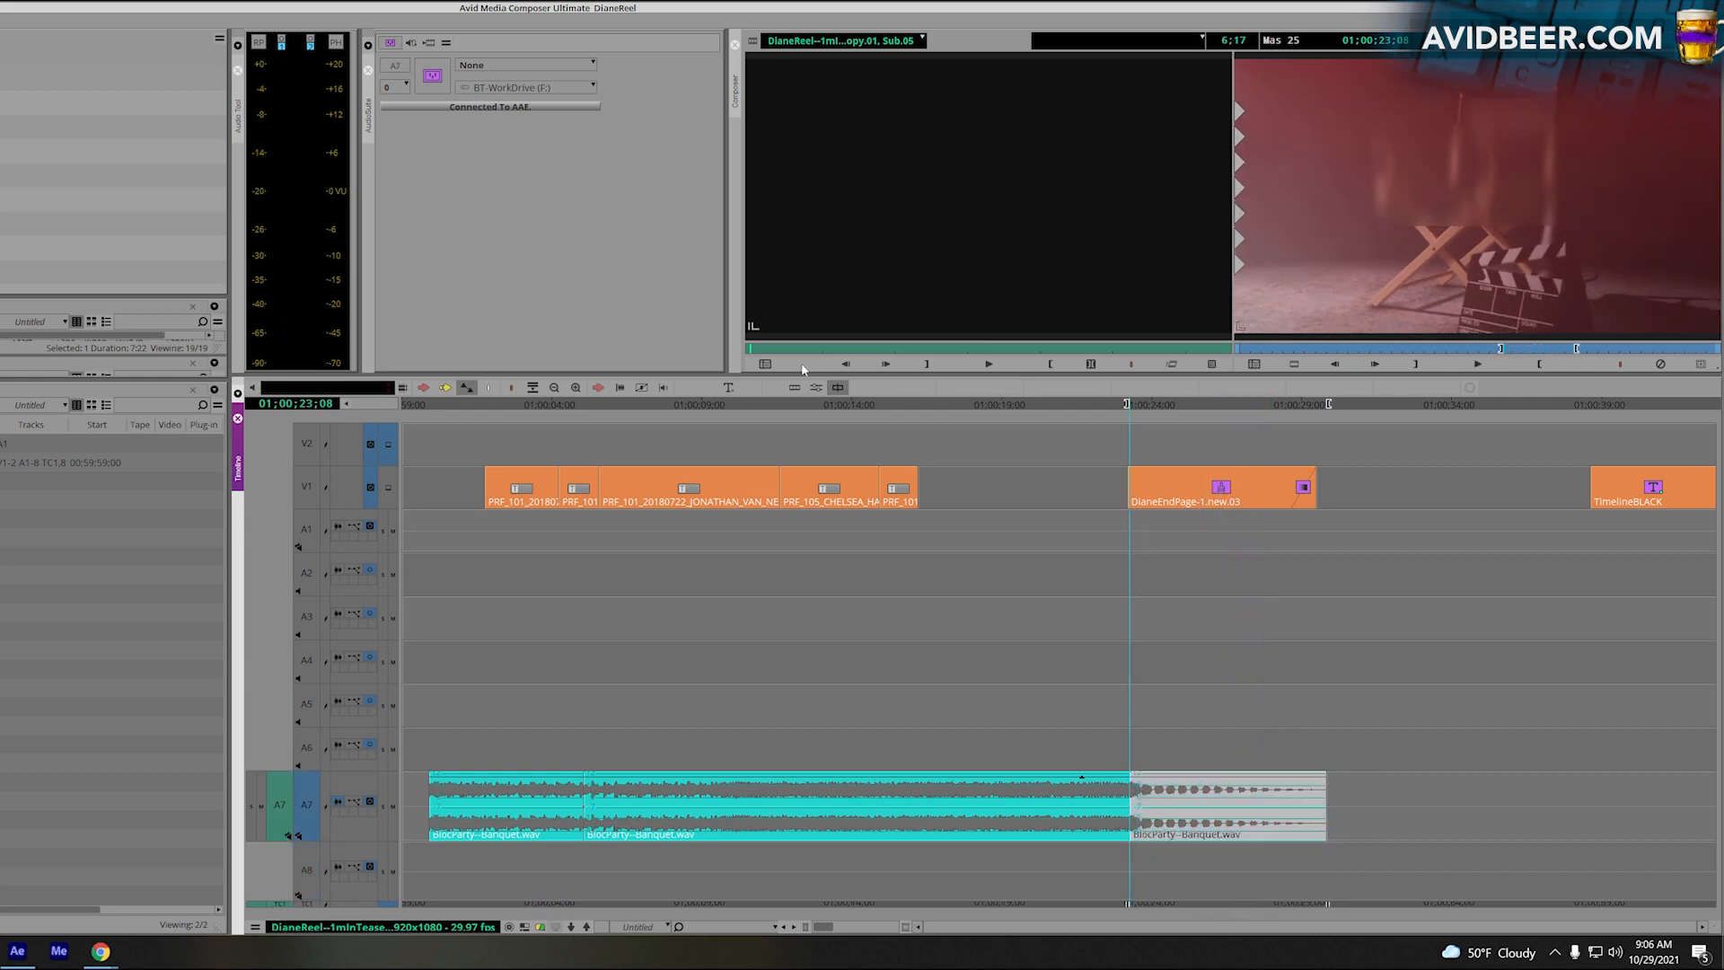
Step: Apply the D-Verb AudioSuite effect to the music's ending segment on track A7
{"action": "left_click", "coordinate": [530, 249]}
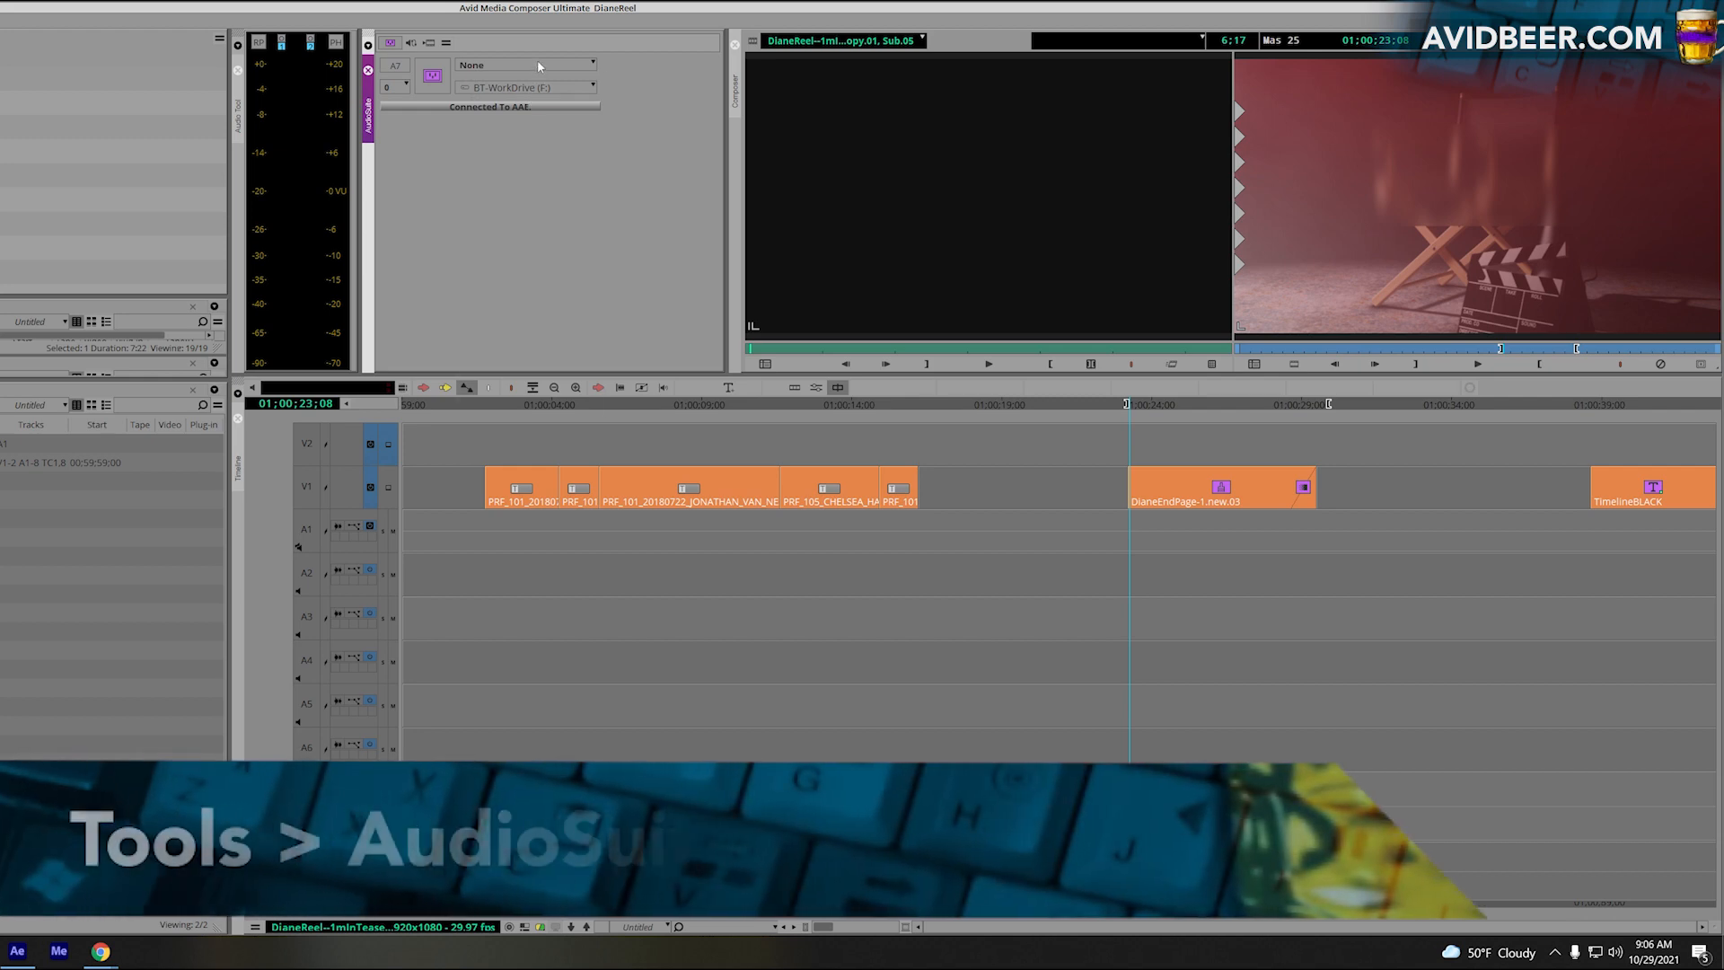
{"action": "left_click", "coordinate": [536, 63]}
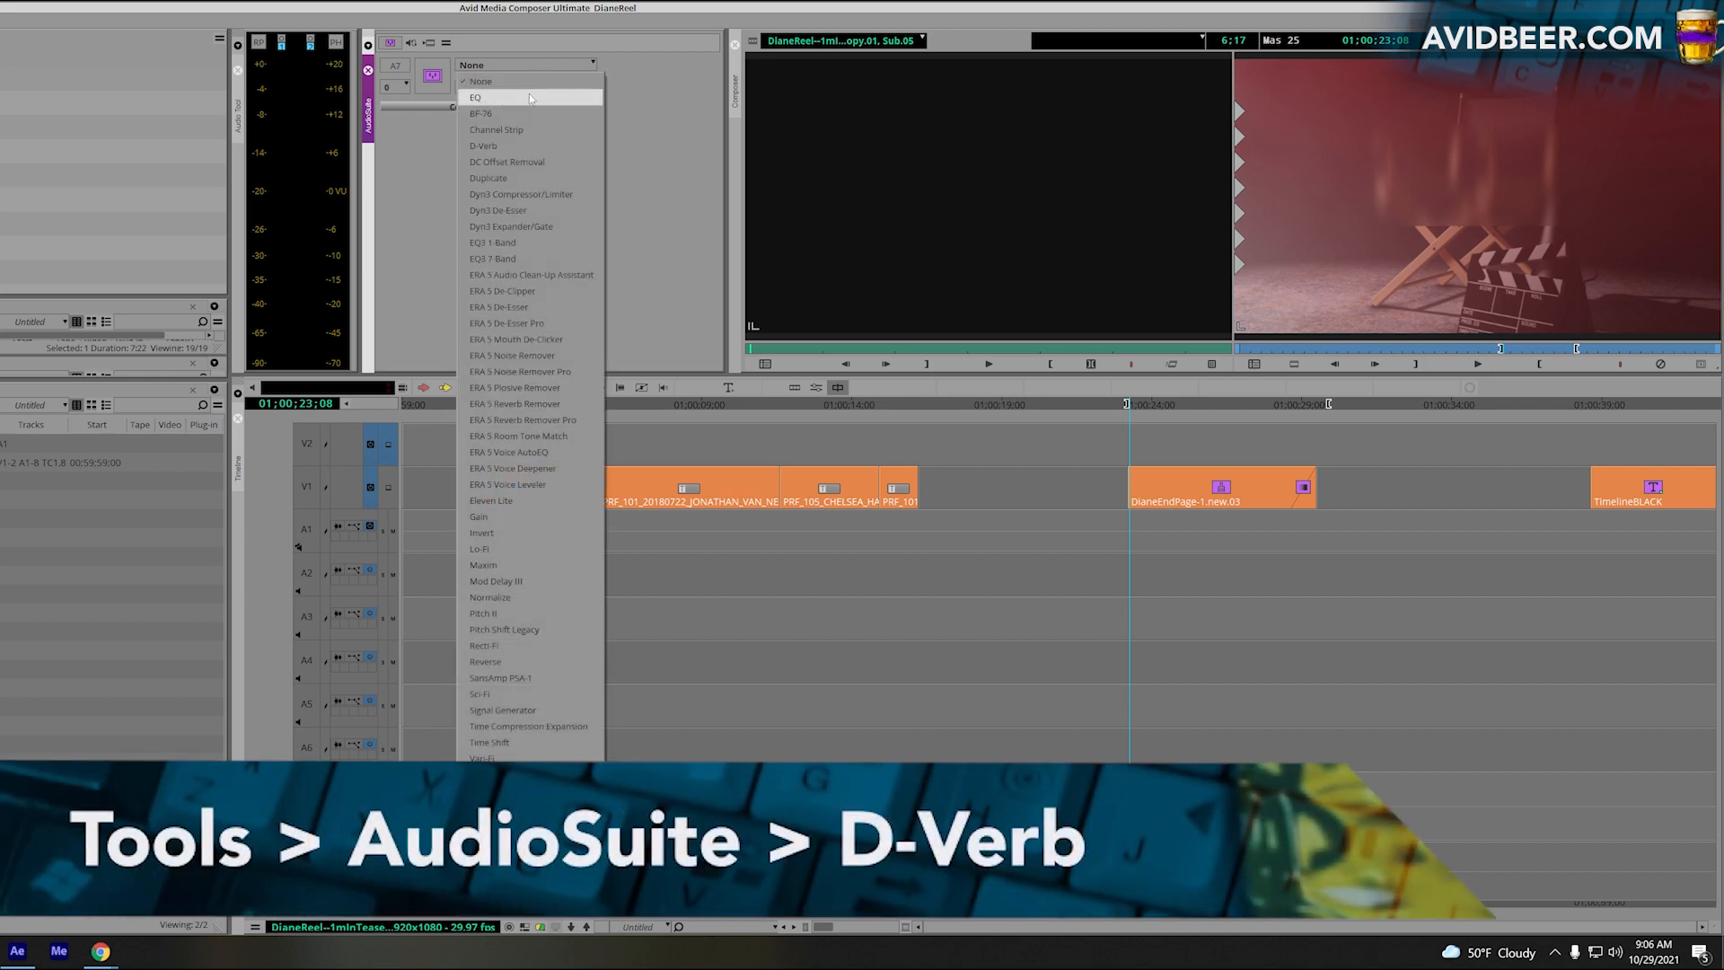
{"action": "left_click", "coordinate": [525, 146]}
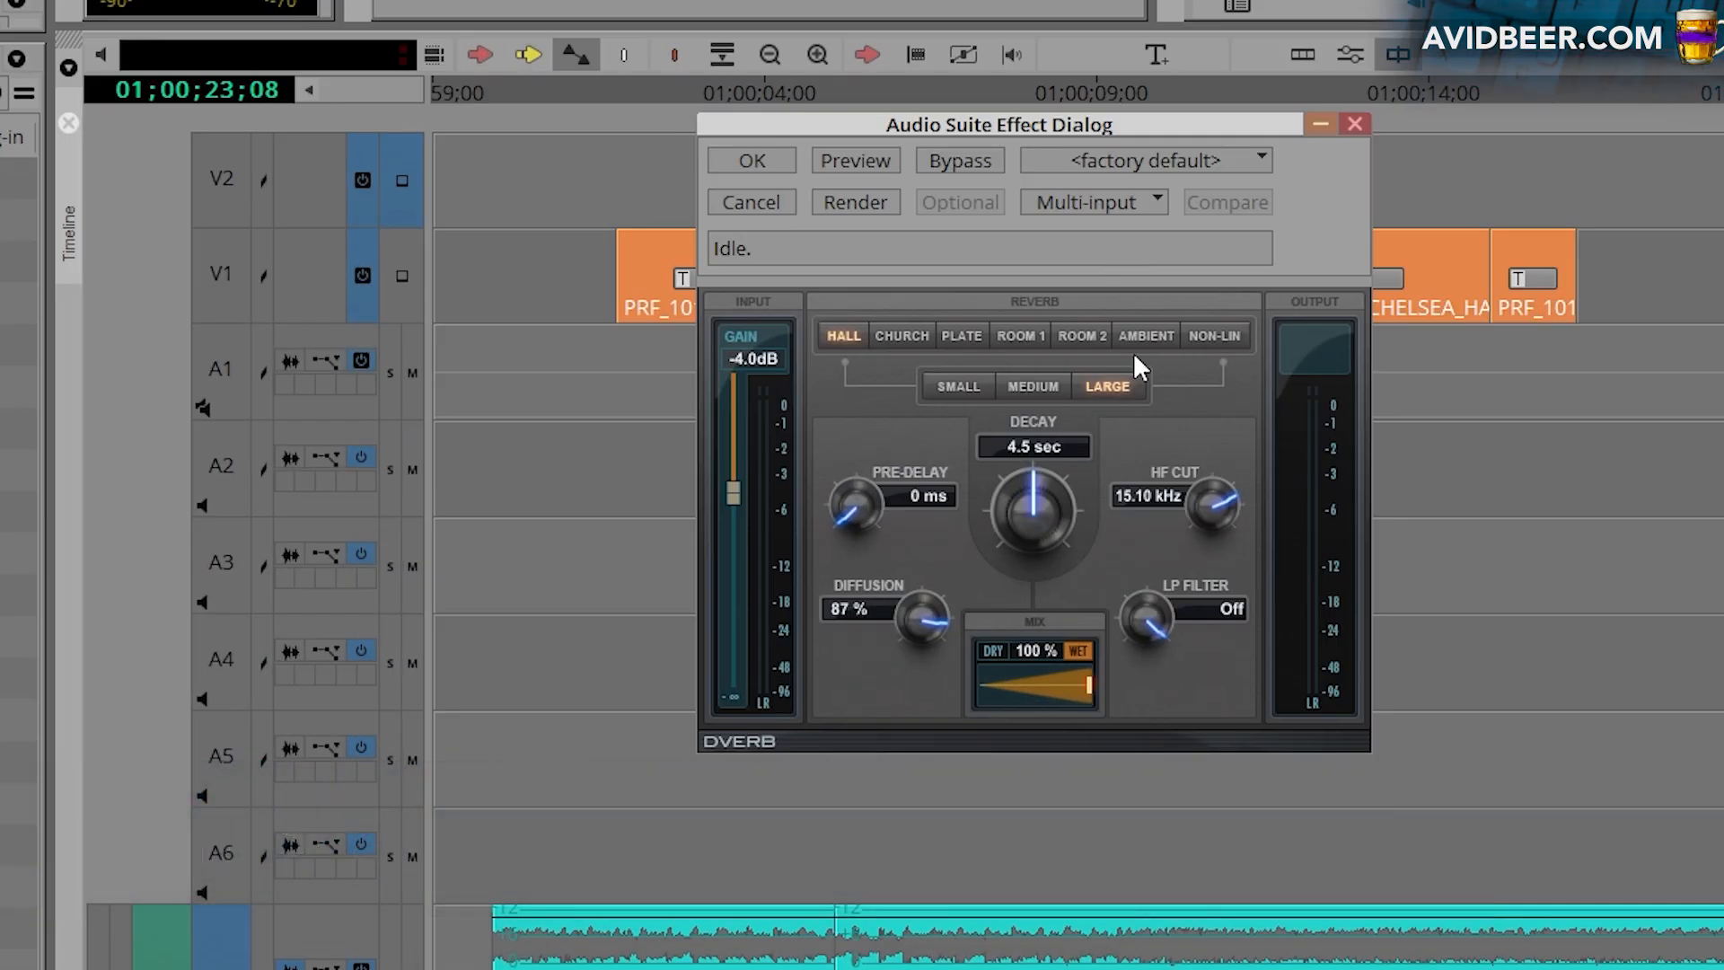
Step: Raise the D-Verb decay to 13.3 sec, preview the reverb, and close the effect dialog
{"action": "left_click_drag", "start_coordinate": [675, 592], "coordinate": [697, 586]}
{"action": "left_click_drag", "start_coordinate": [1079, 483], "coordinate": [1168, 526]}
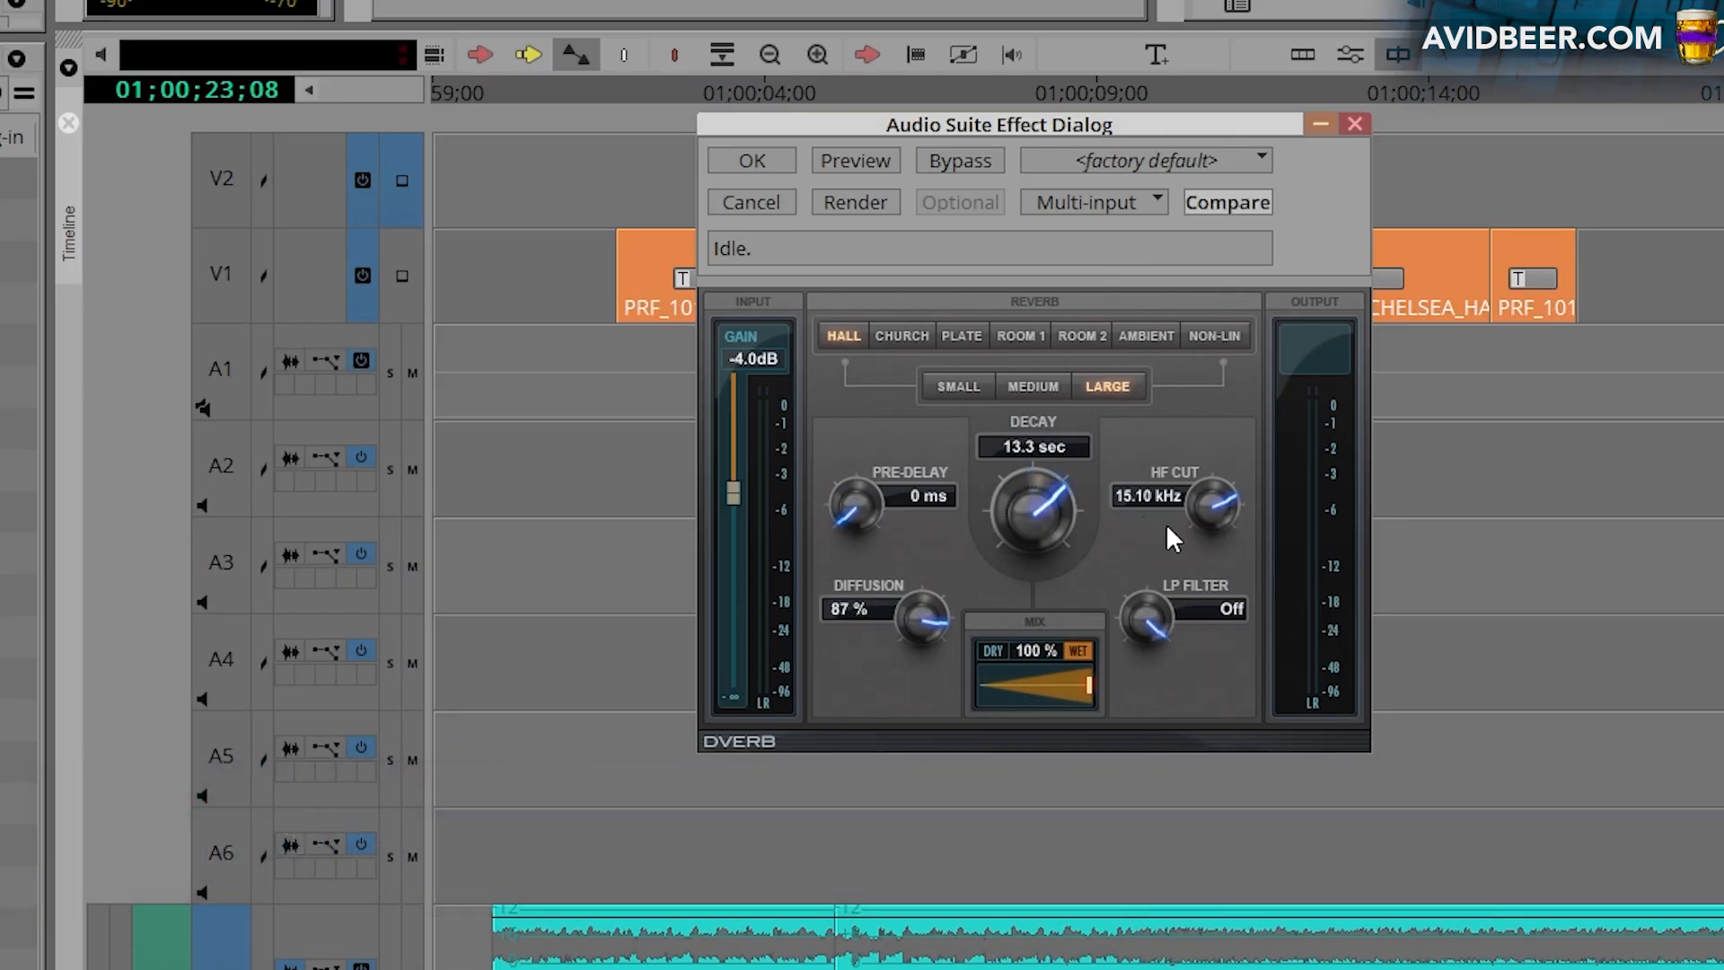
{"action": "left_click", "coordinate": [855, 161]}
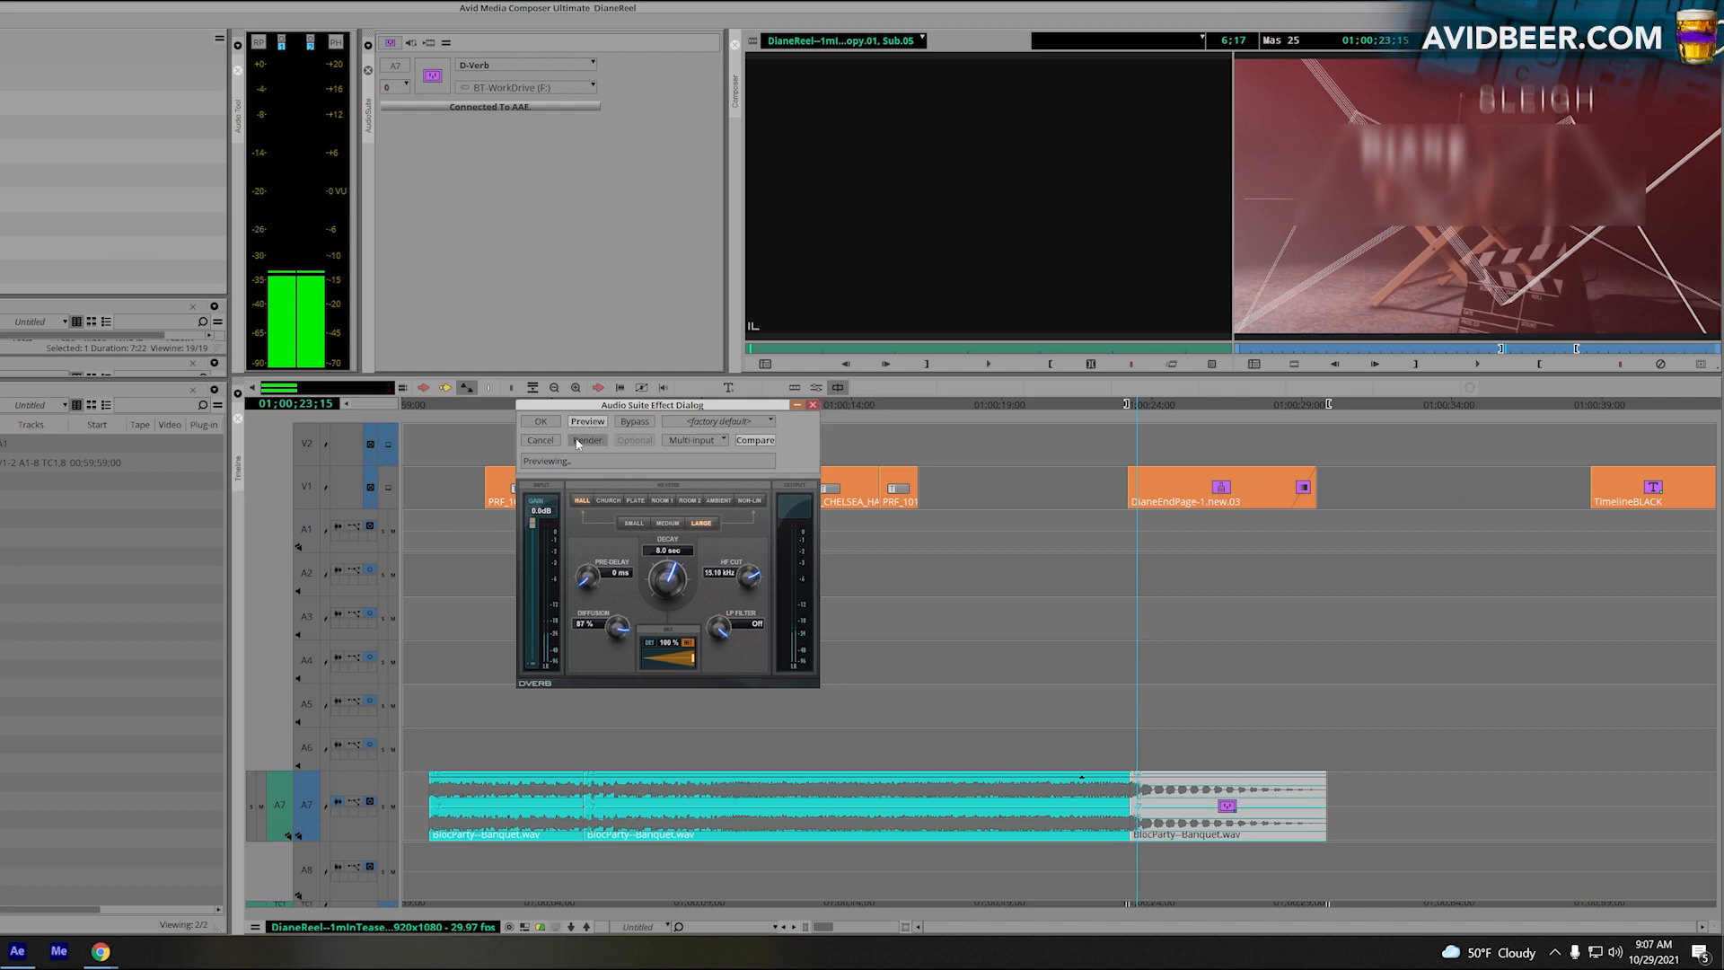
{"action": "left_click", "coordinate": [813, 405]}
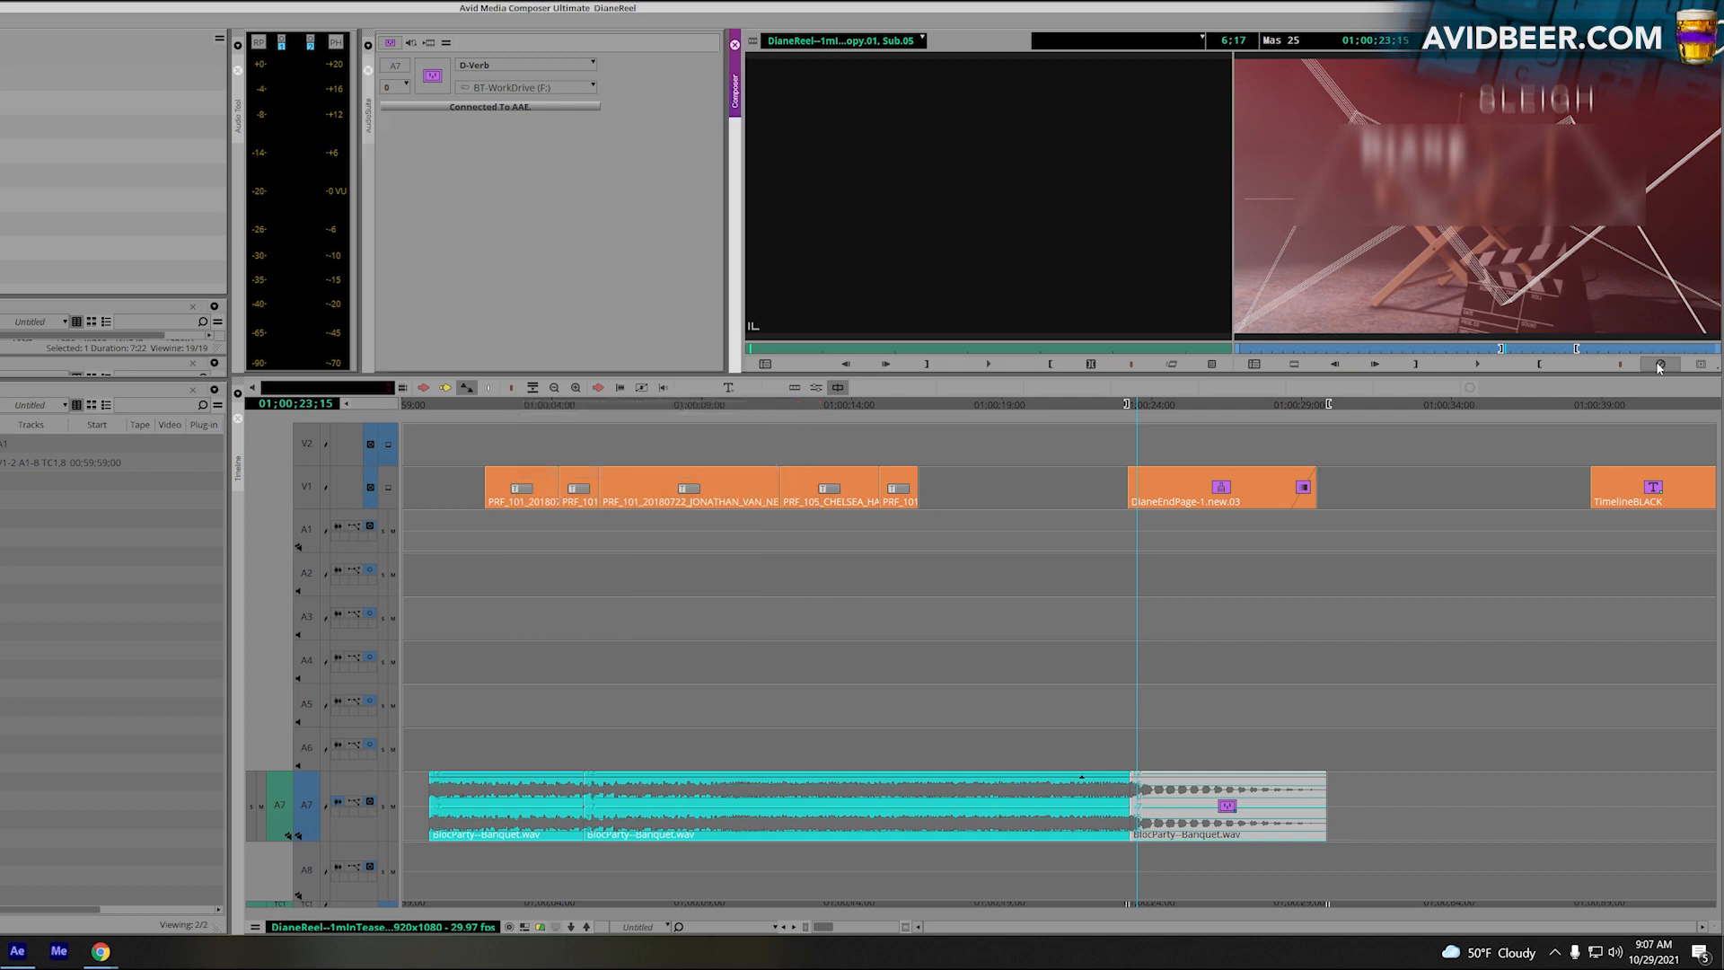
Step: Try stretching the music's ending segment with Time Compression Expansion by changing its ratio, and play the result
{"action": "left_click", "coordinate": [565, 256]}
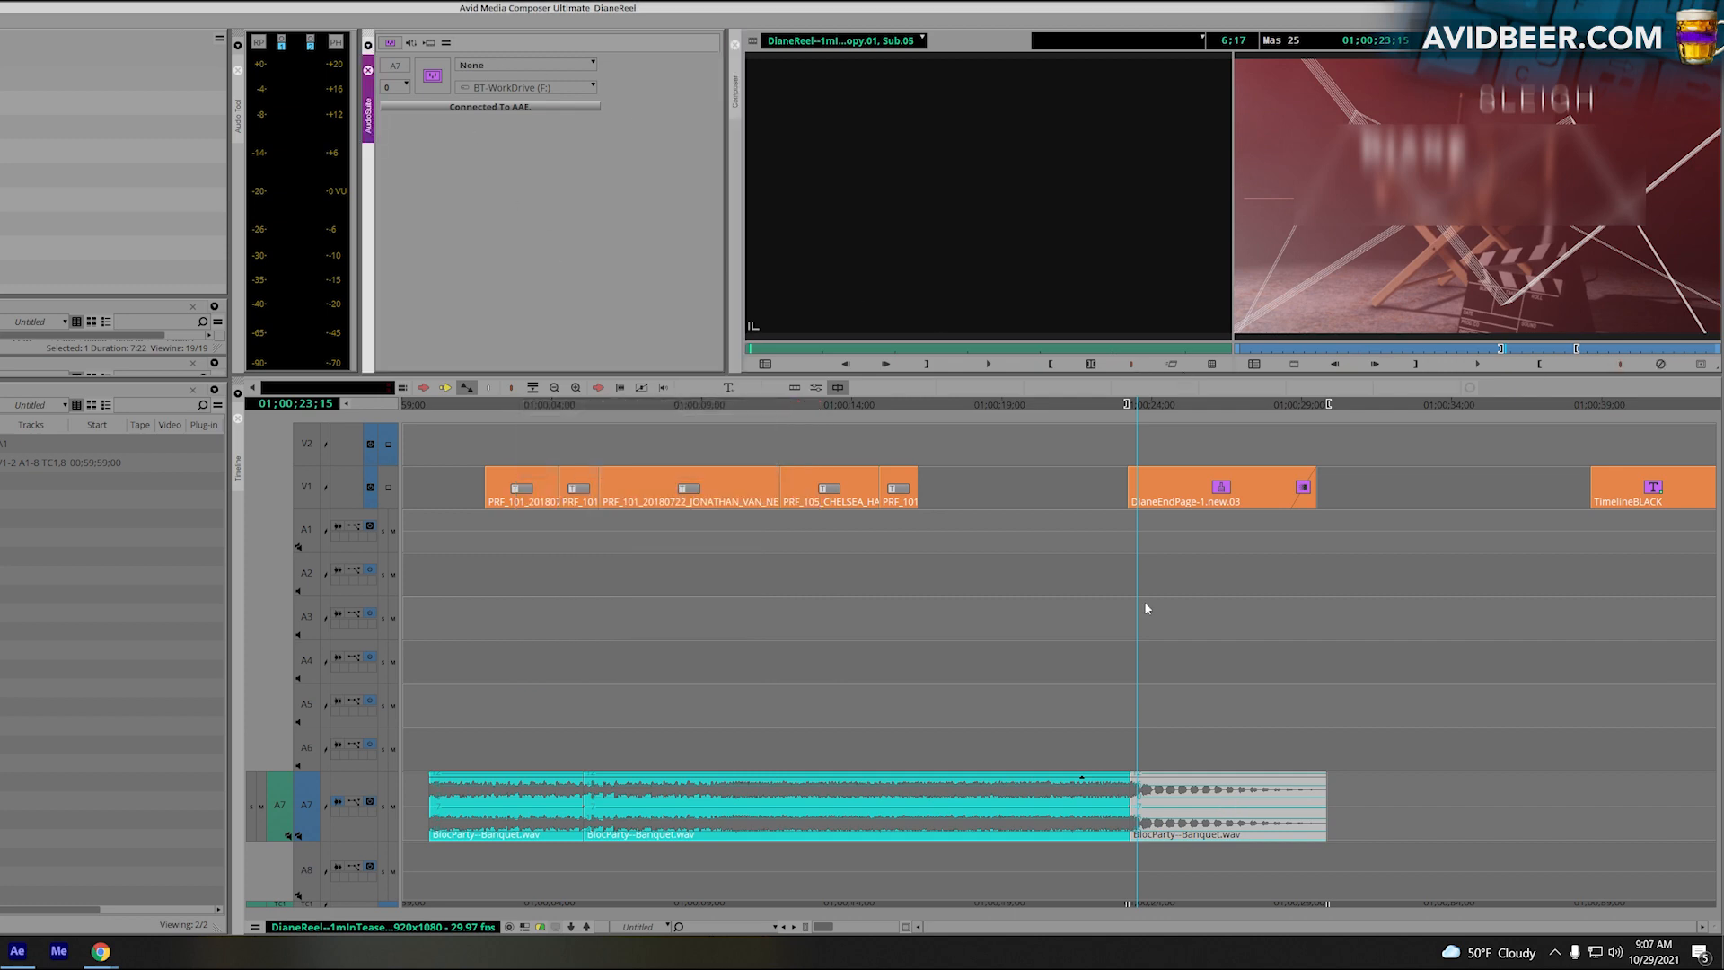
{"action": "left_click", "coordinate": [516, 65]}
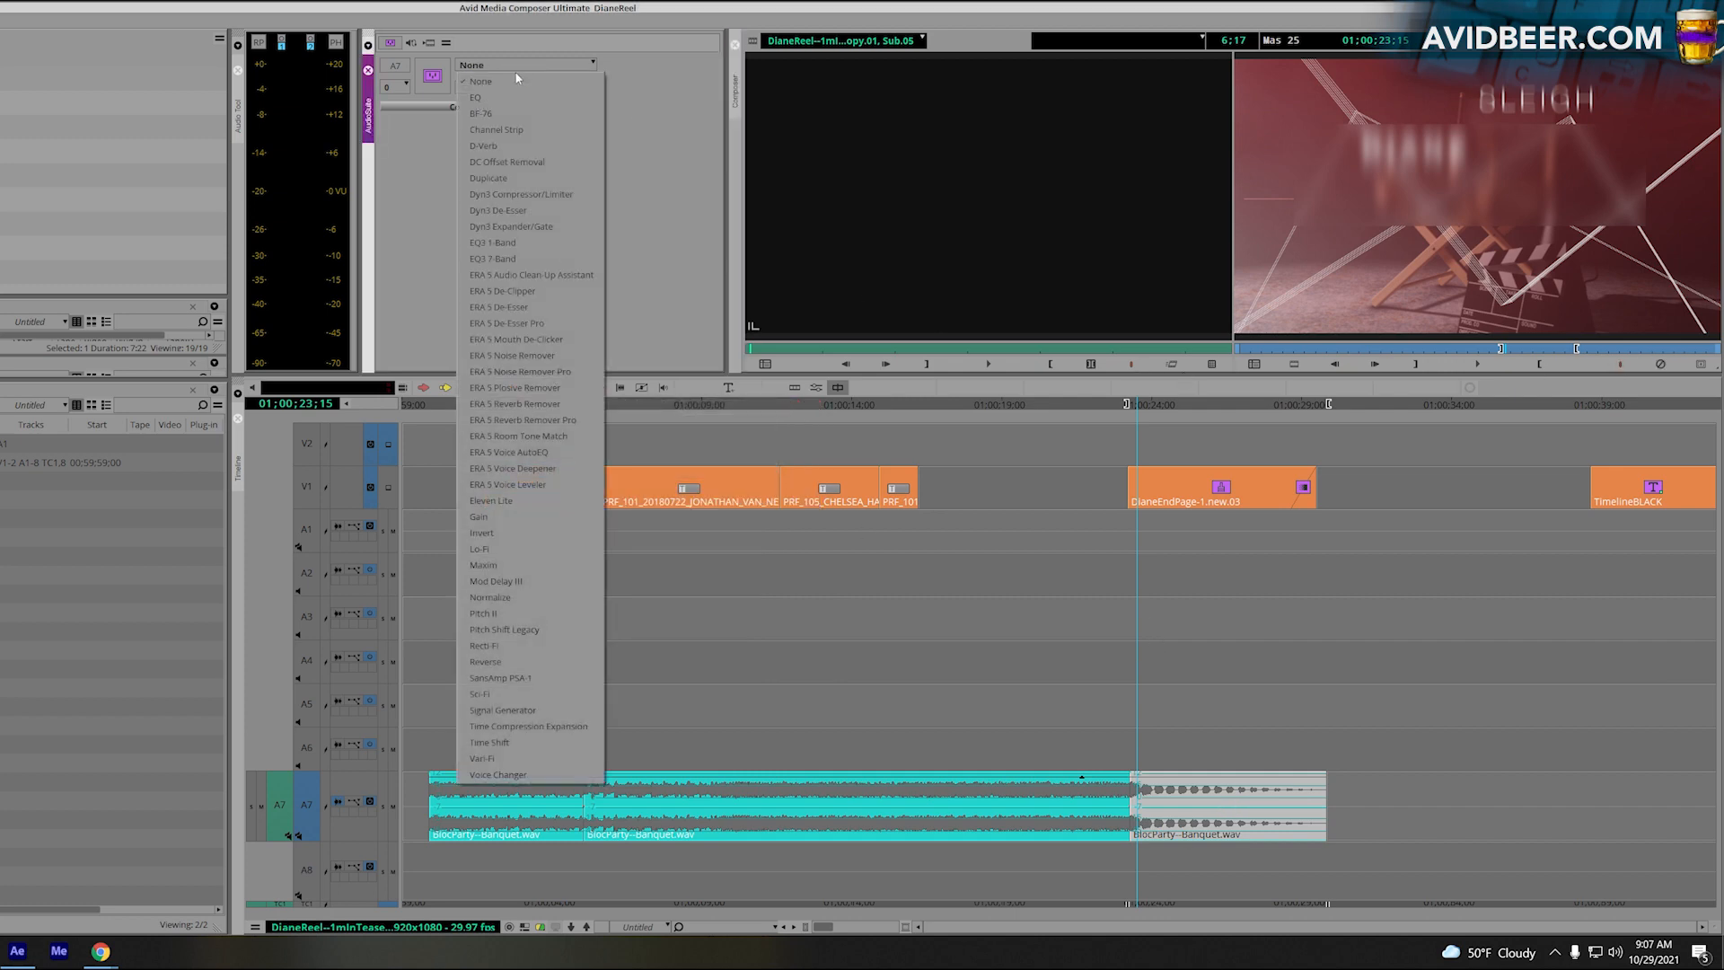
{"action": "left_click", "coordinate": [515, 728]}
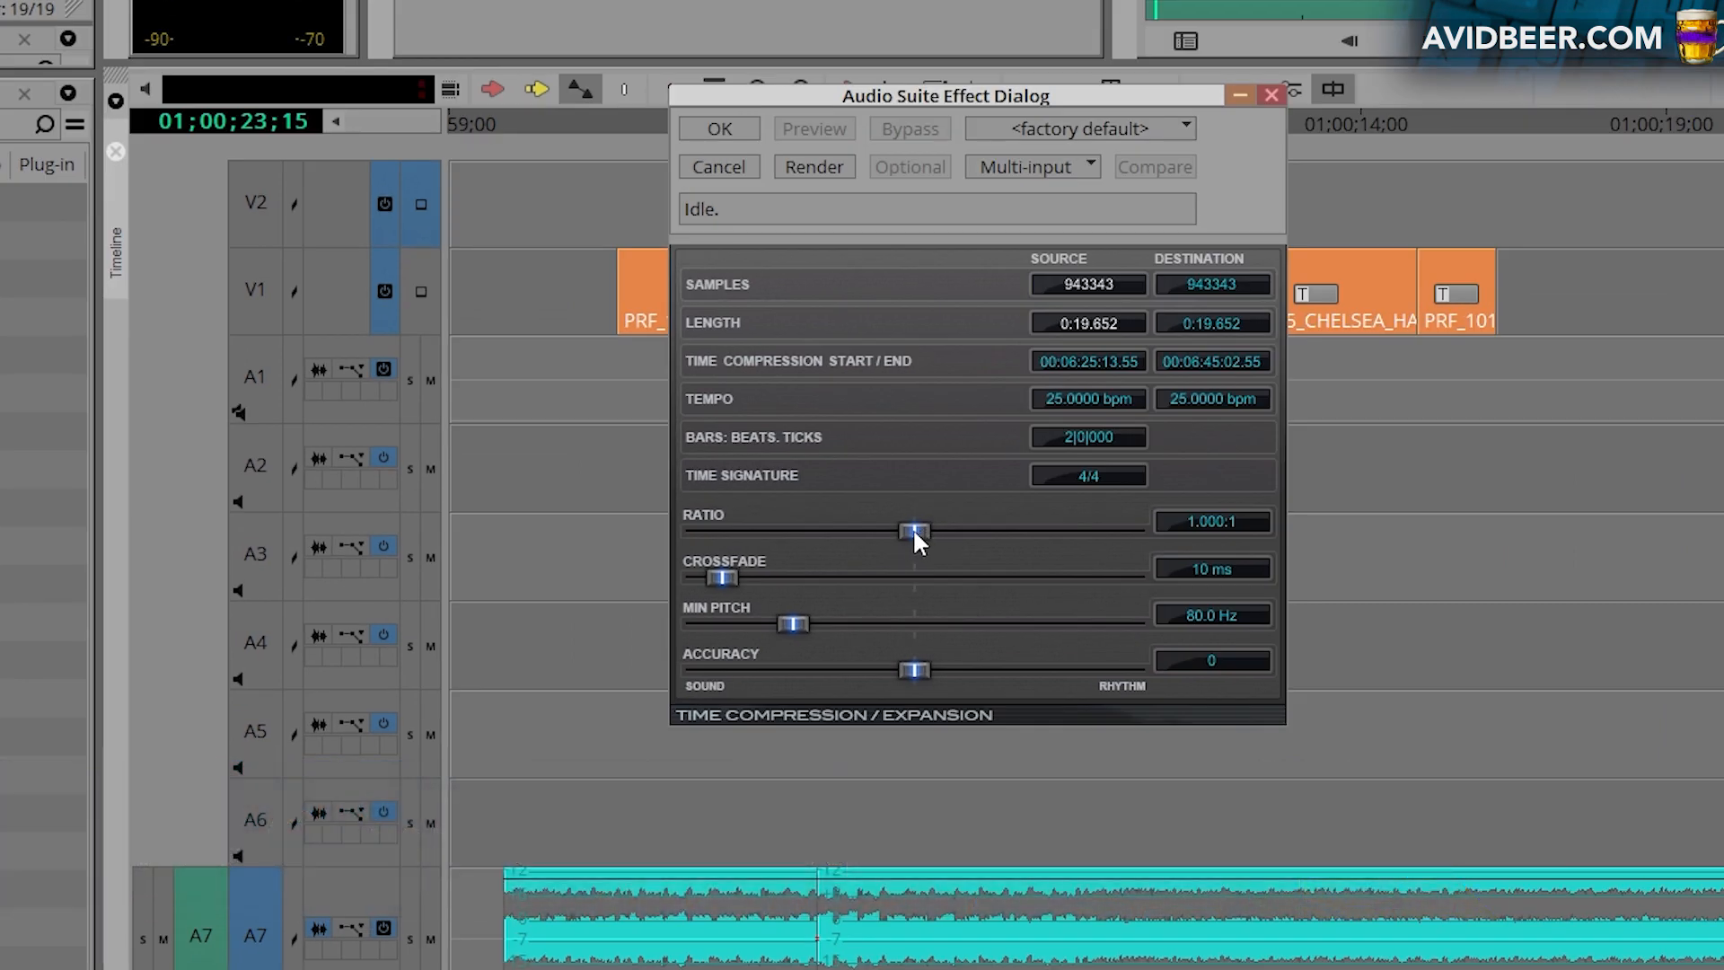
{"action": "left_click_drag", "start_coordinate": [914, 532], "coordinate": [1002, 540]}
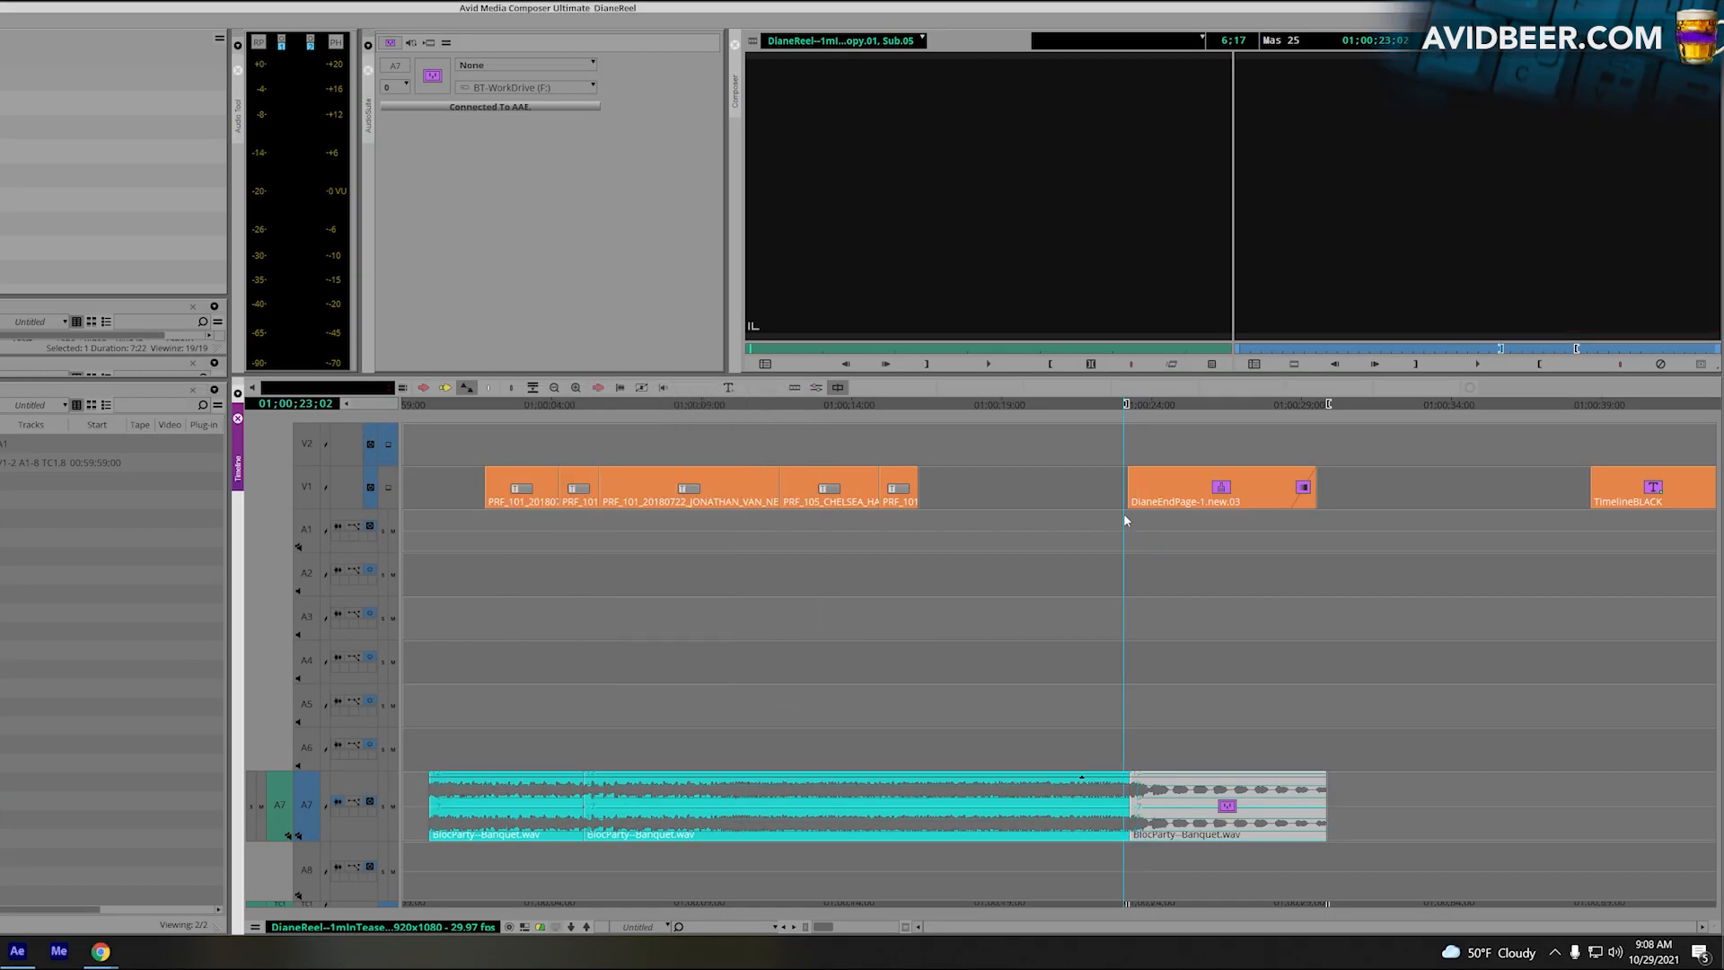
{"action": "key", "text": "space"}
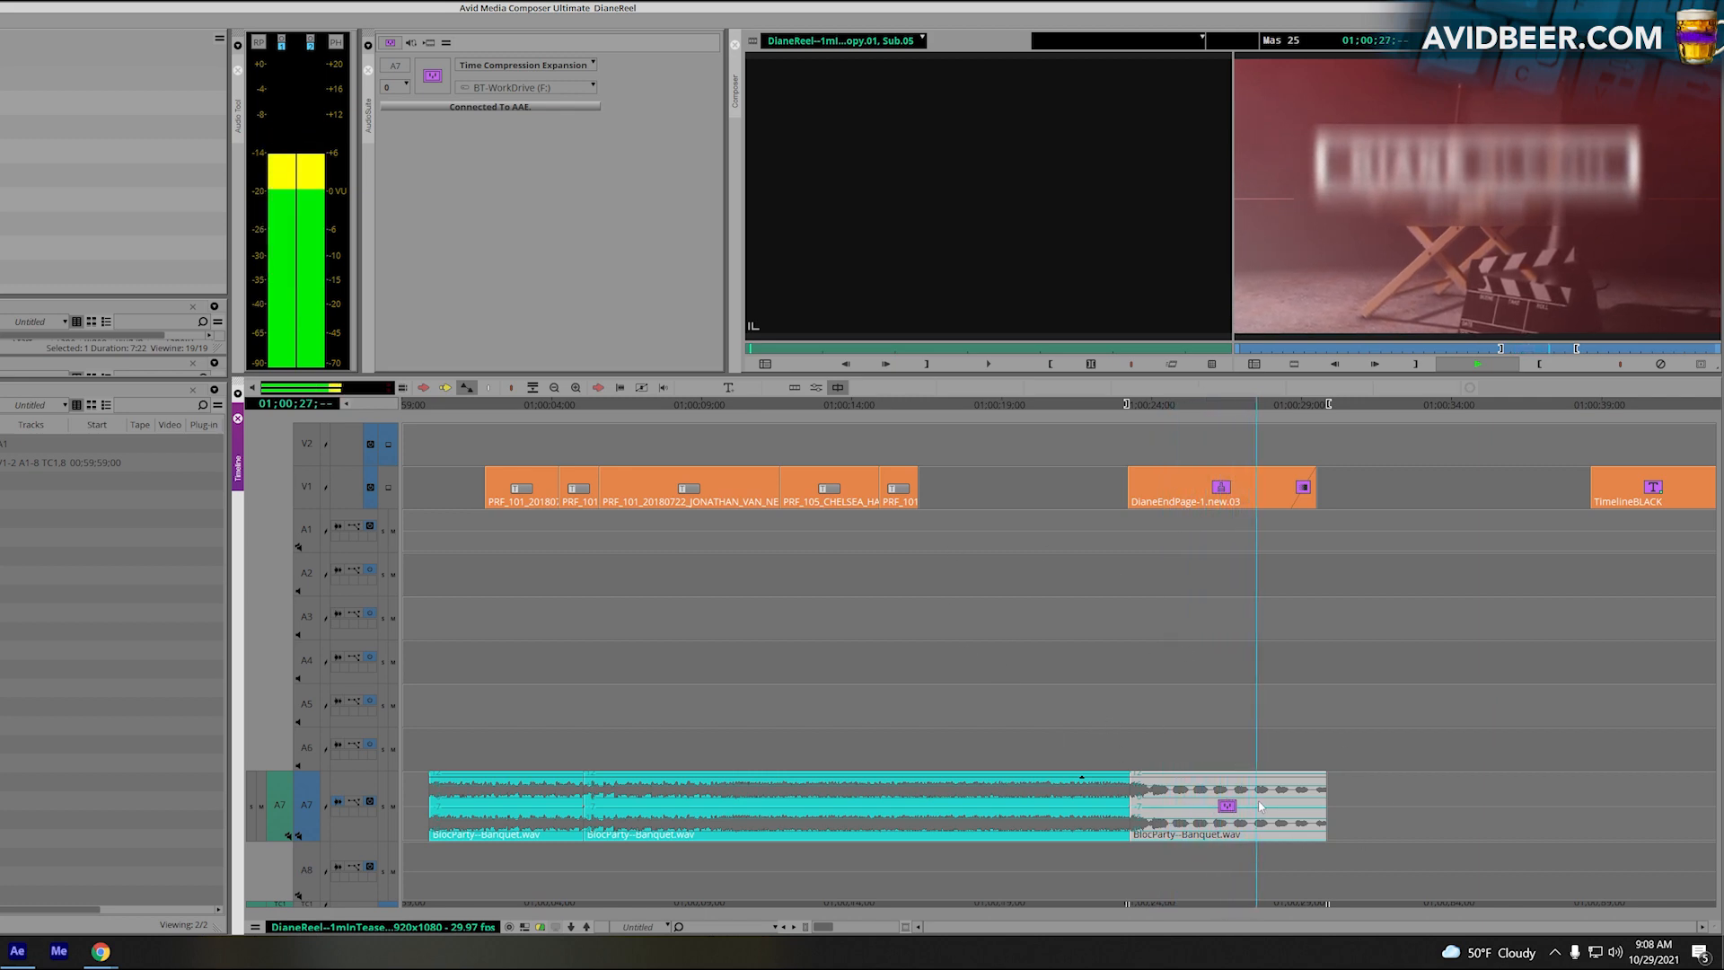
{"action": "left_click", "coordinate": [1093, 780]}
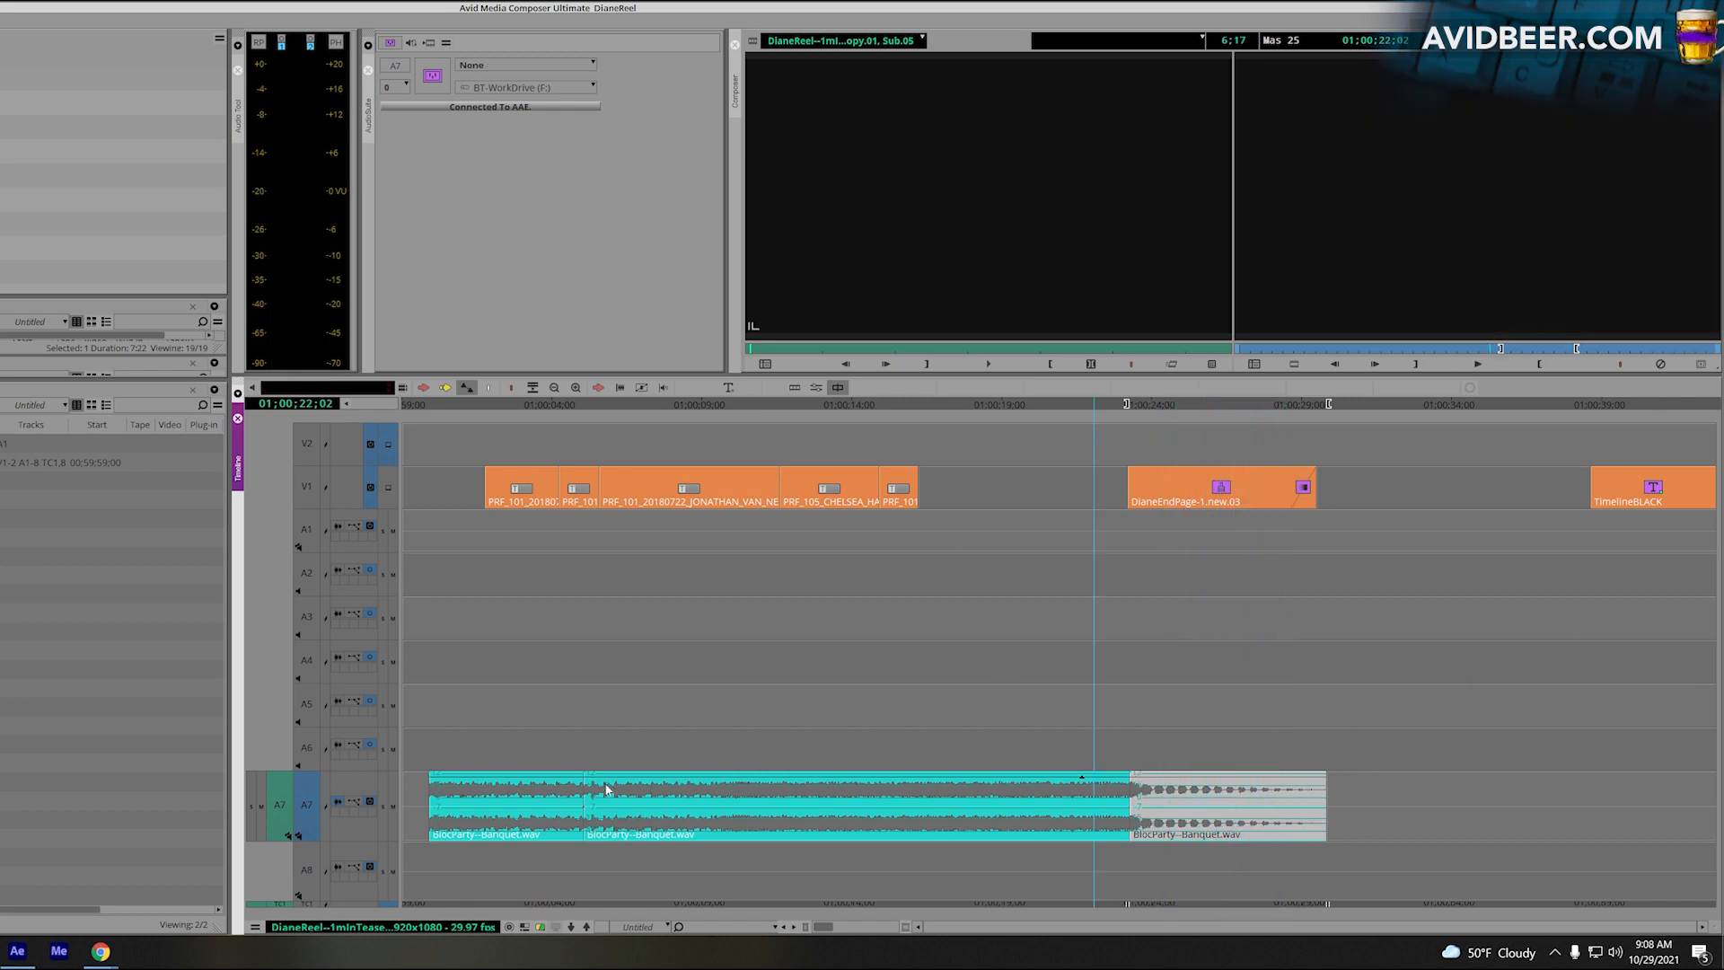
Step: Copy the music's fading end segment and overwrite it onto track A7 at the earlier cut near 01;00;05
{"action": "left_click", "coordinate": [1219, 848]}
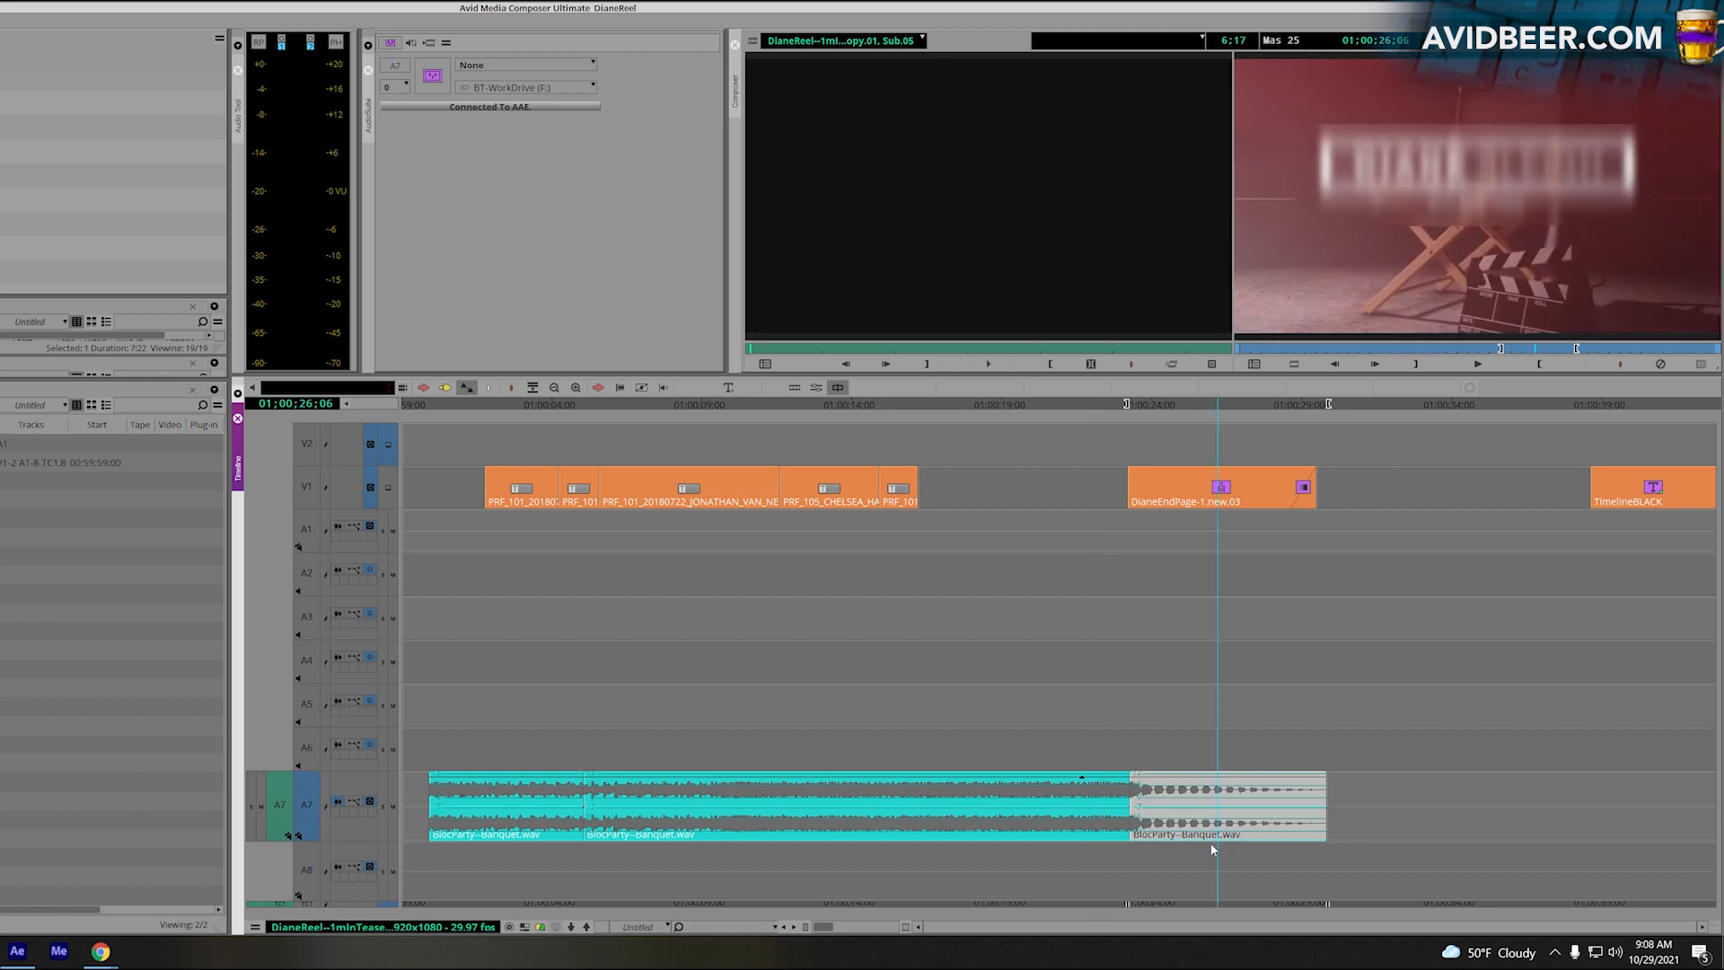
{"action": "left_click", "coordinate": [614, 832]}
{"action": "key", "text": "t"}
{"action": "key", "text": "alt+c"}
{"action": "key", "text": "b"}
Step: Play the music across the cut near 01;00;05 into the pasted ending segment
{"action": "left_click", "coordinate": [536, 833]}
{"action": "key", "text": "space"}
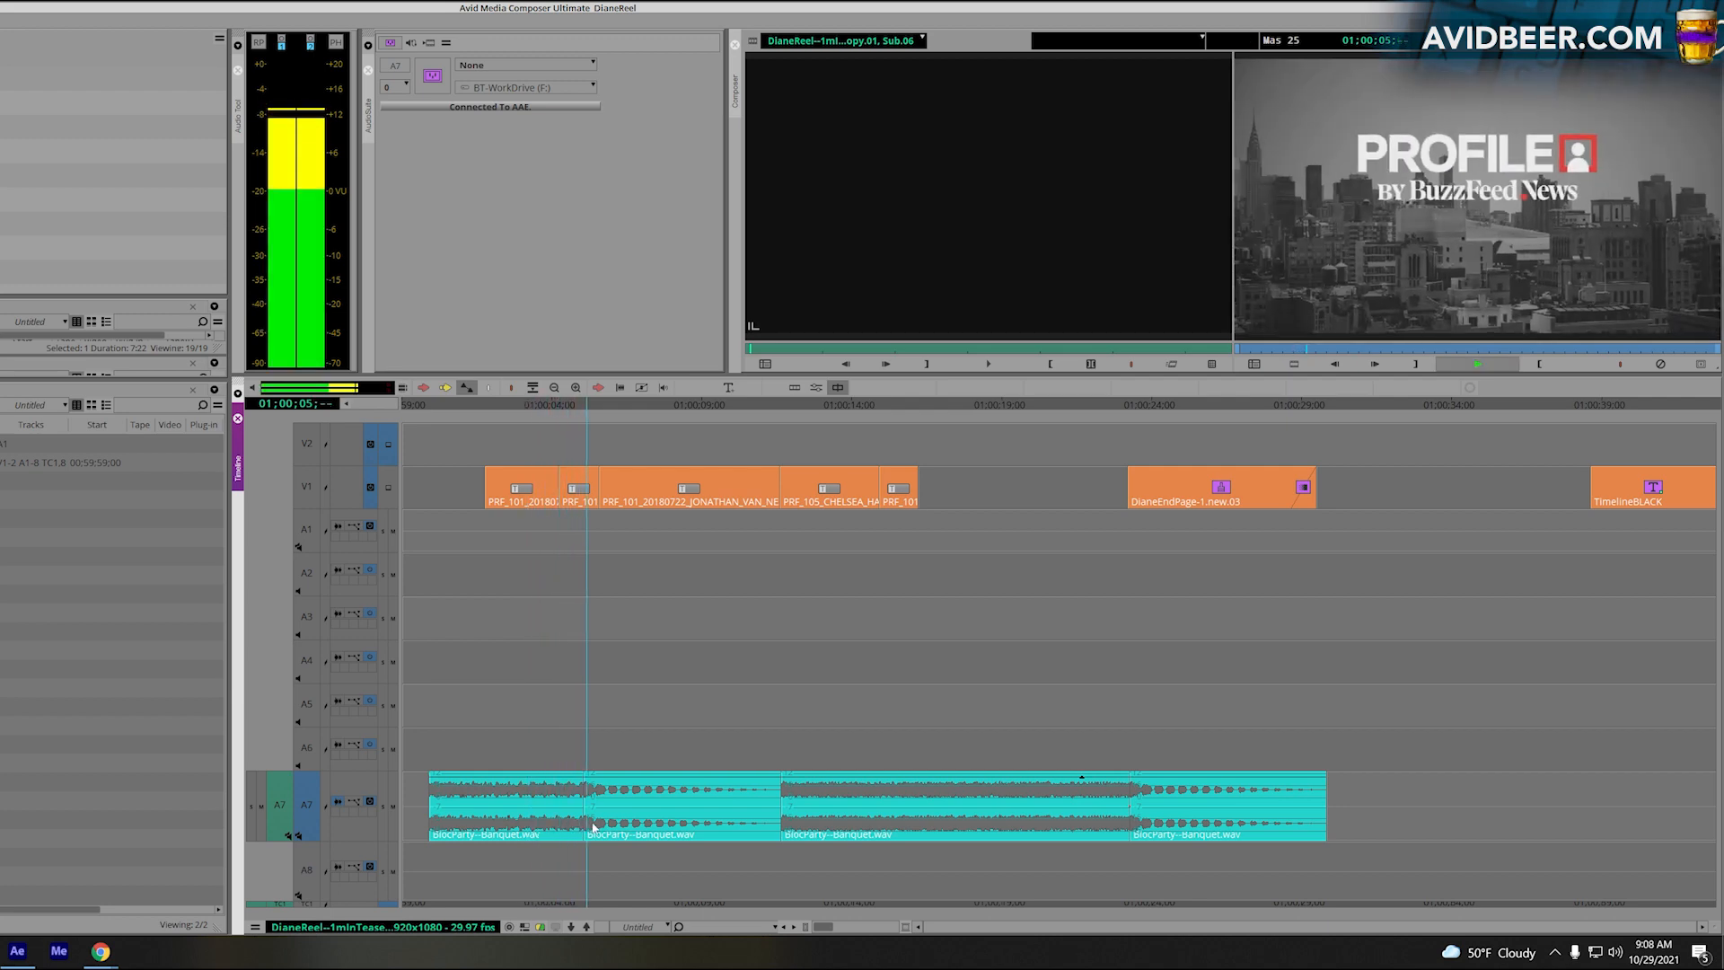
{"action": "key", "text": "space"}
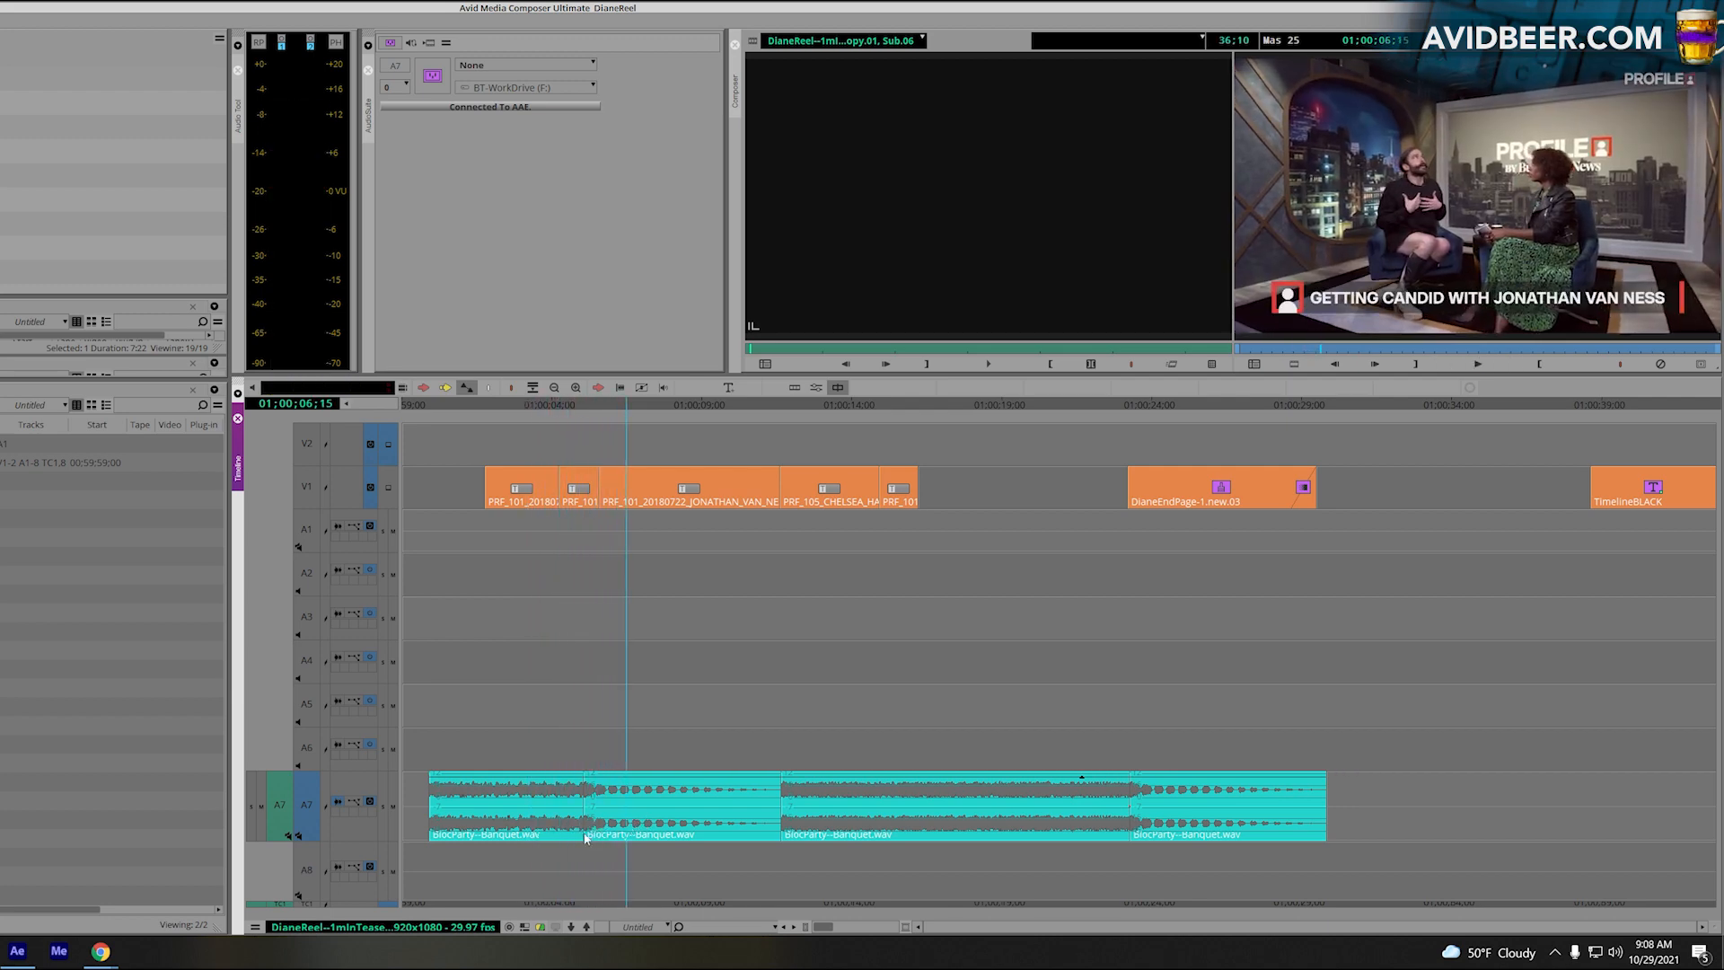
{"action": "mouse_move", "coordinate": [582, 844]}
{"action": "left_mouse_down"}
{"action": "mouse_move", "coordinate": [562, 844]}
{"action": "mouse_move", "coordinate": [582, 839]}
{"action": "left_mouse_up"}
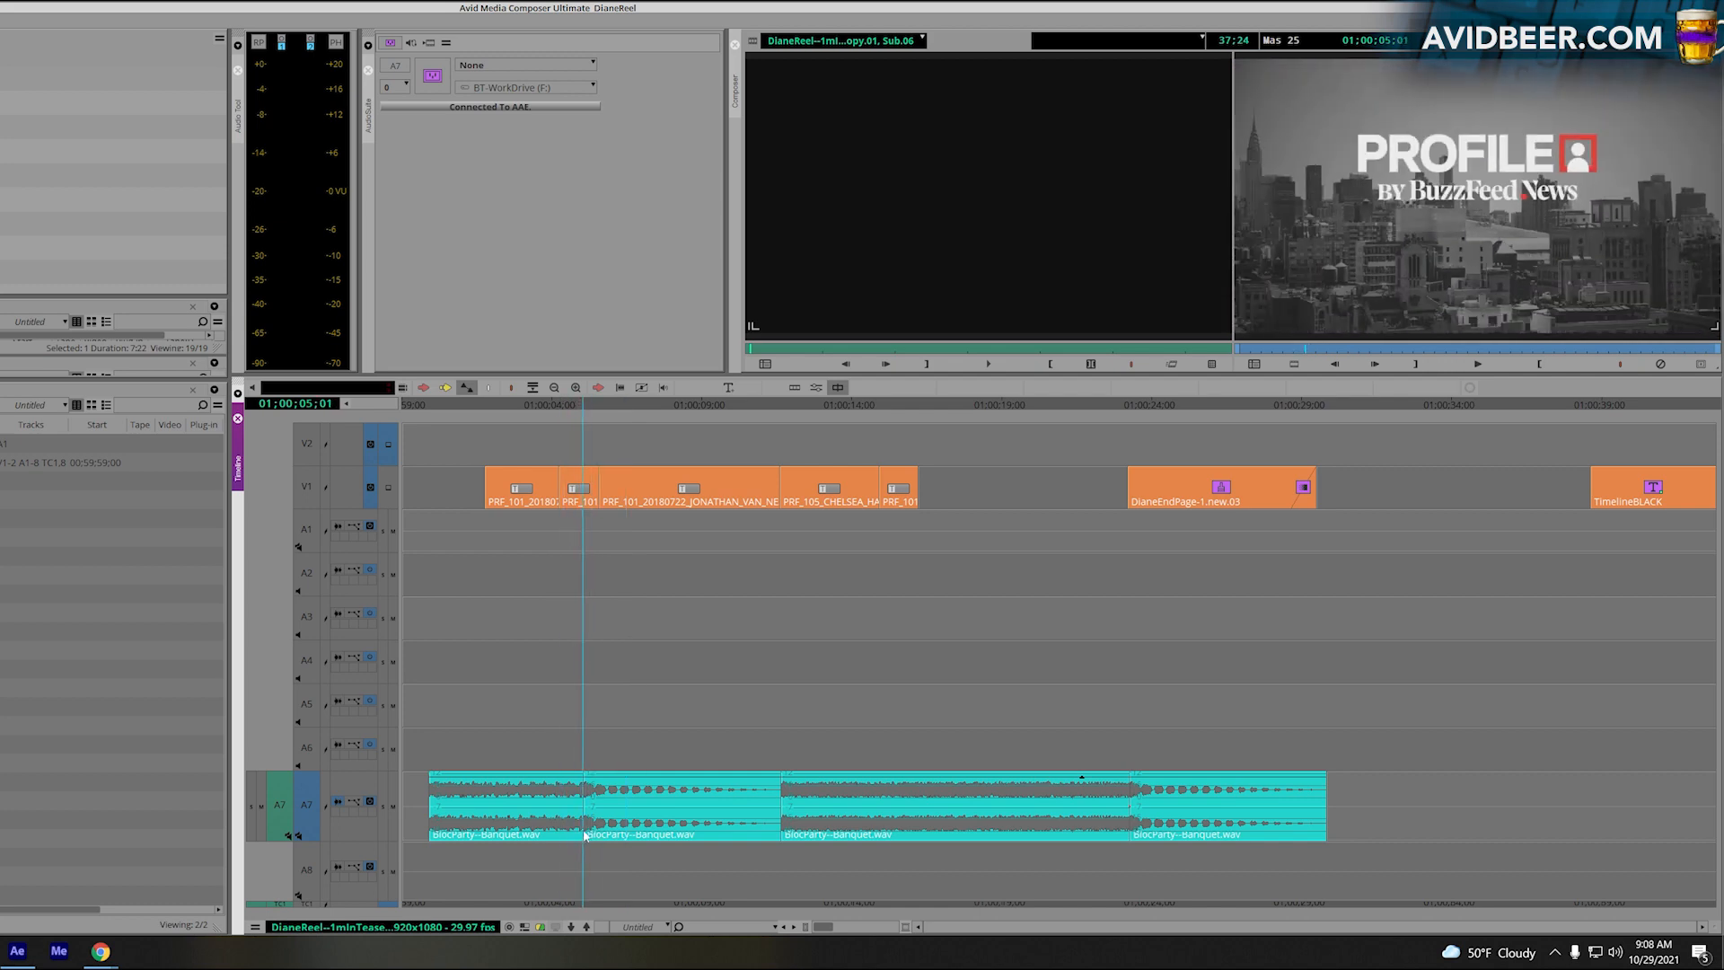
{"action": "key", "text": "backslash"}
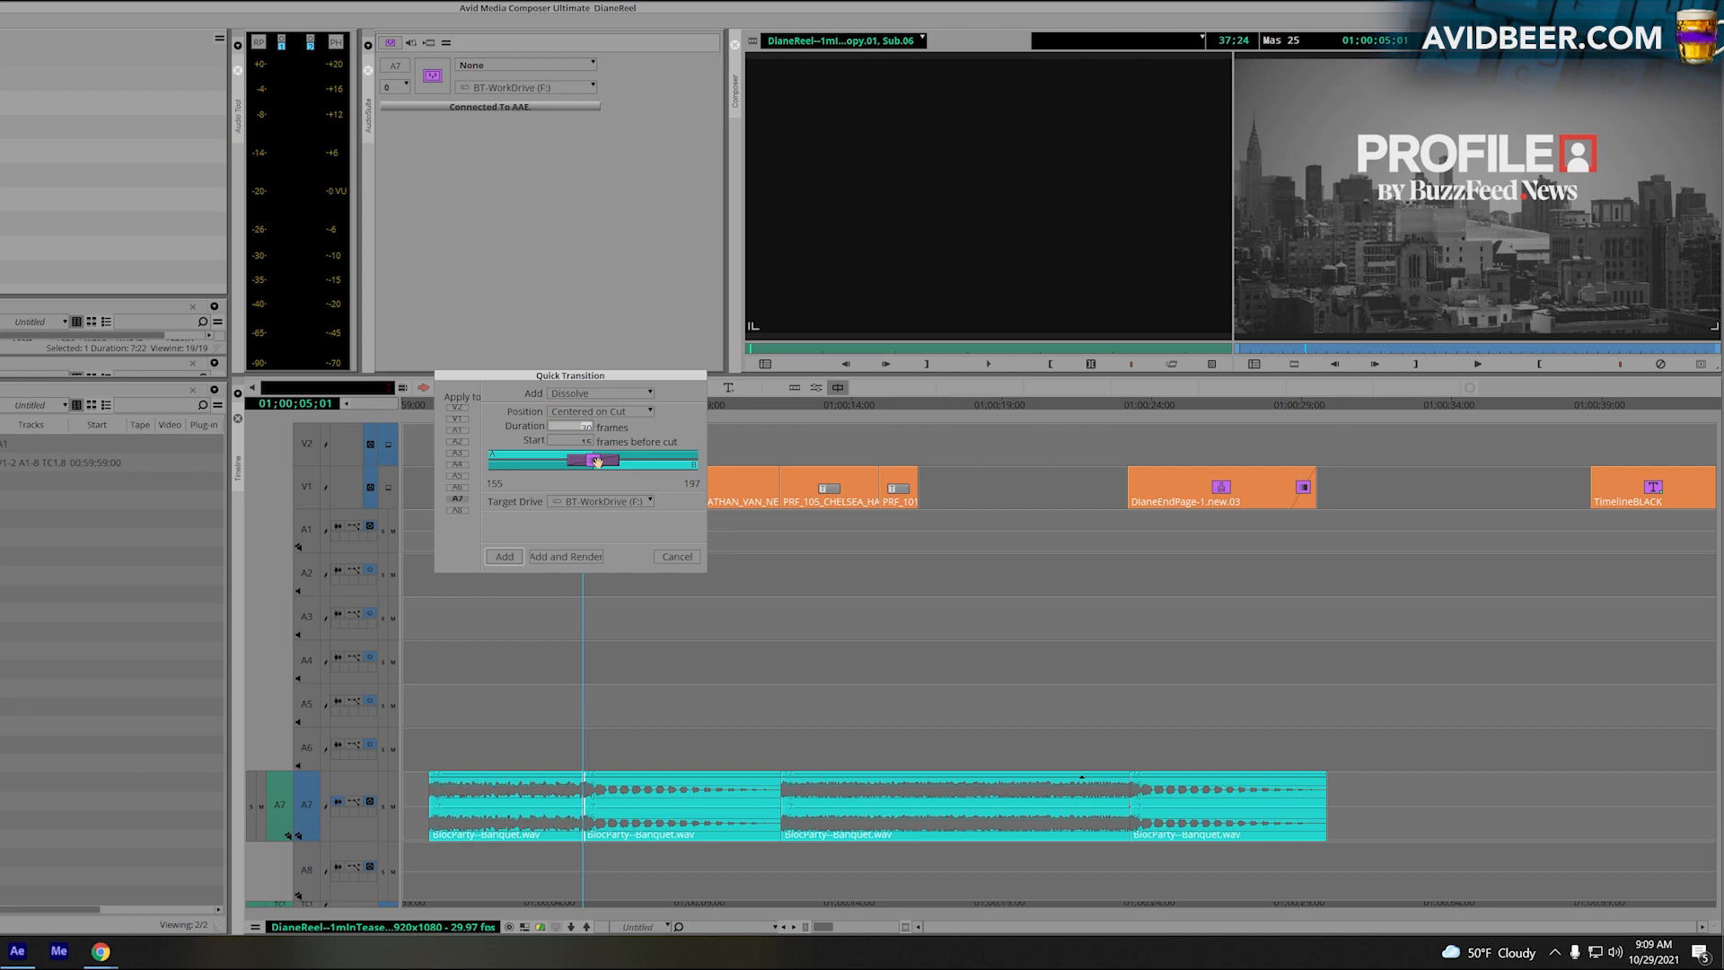
{"action": "left_click", "coordinate": [672, 554]}
Step: Delete the cymbalsfx.wav clip from track A8 beneath the cut near 01;00;05
{"action": "left_click_drag", "start_coordinate": [580, 750], "coordinate": [574, 754]}
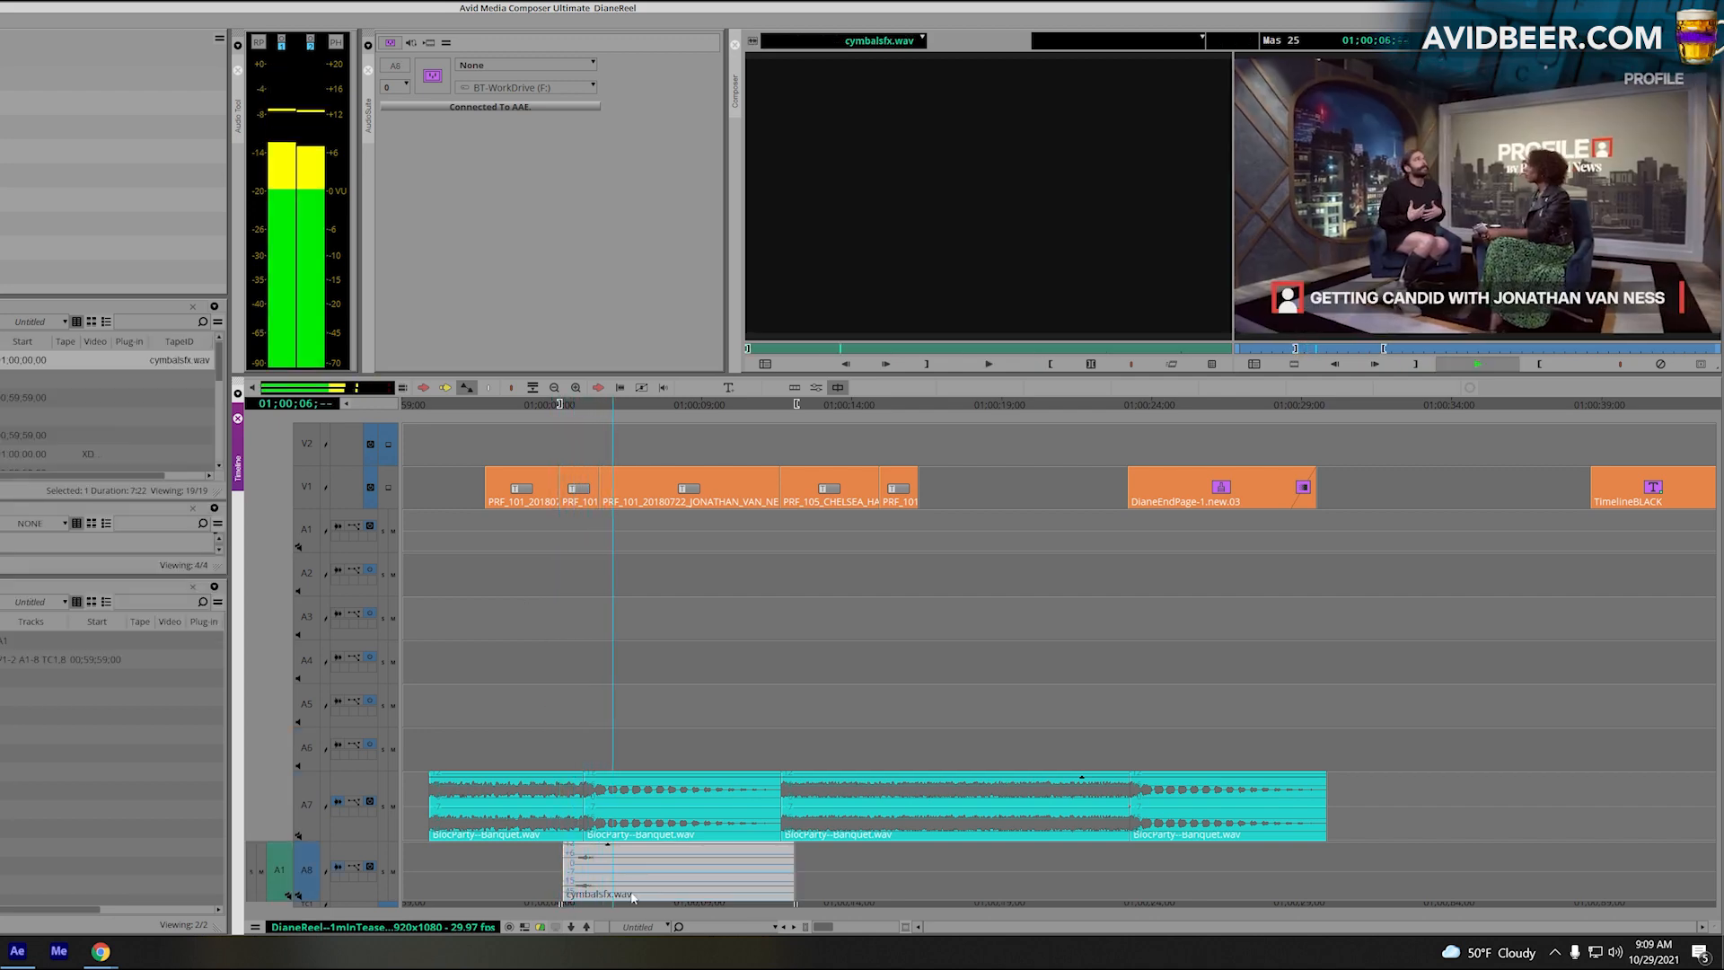
{"action": "left_click", "coordinate": [586, 851]}
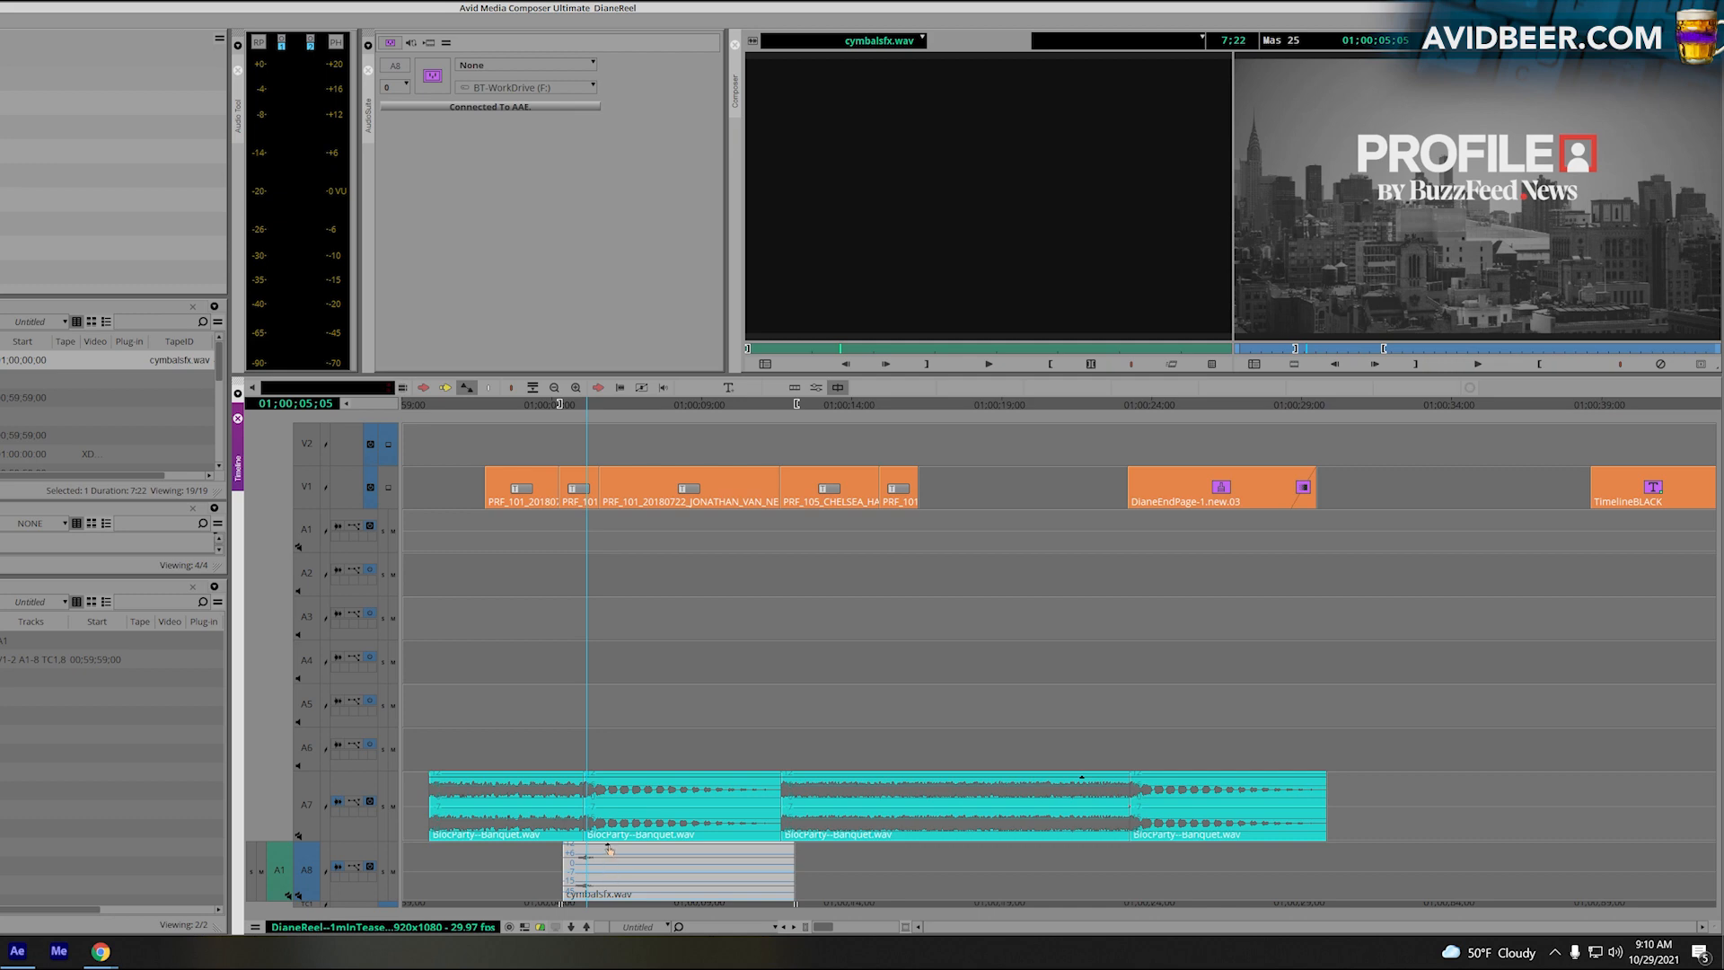
{"action": "left_click", "coordinate": [609, 857]}
{"action": "left_click_drag", "start_coordinate": [608, 855], "coordinate": [607, 854]}
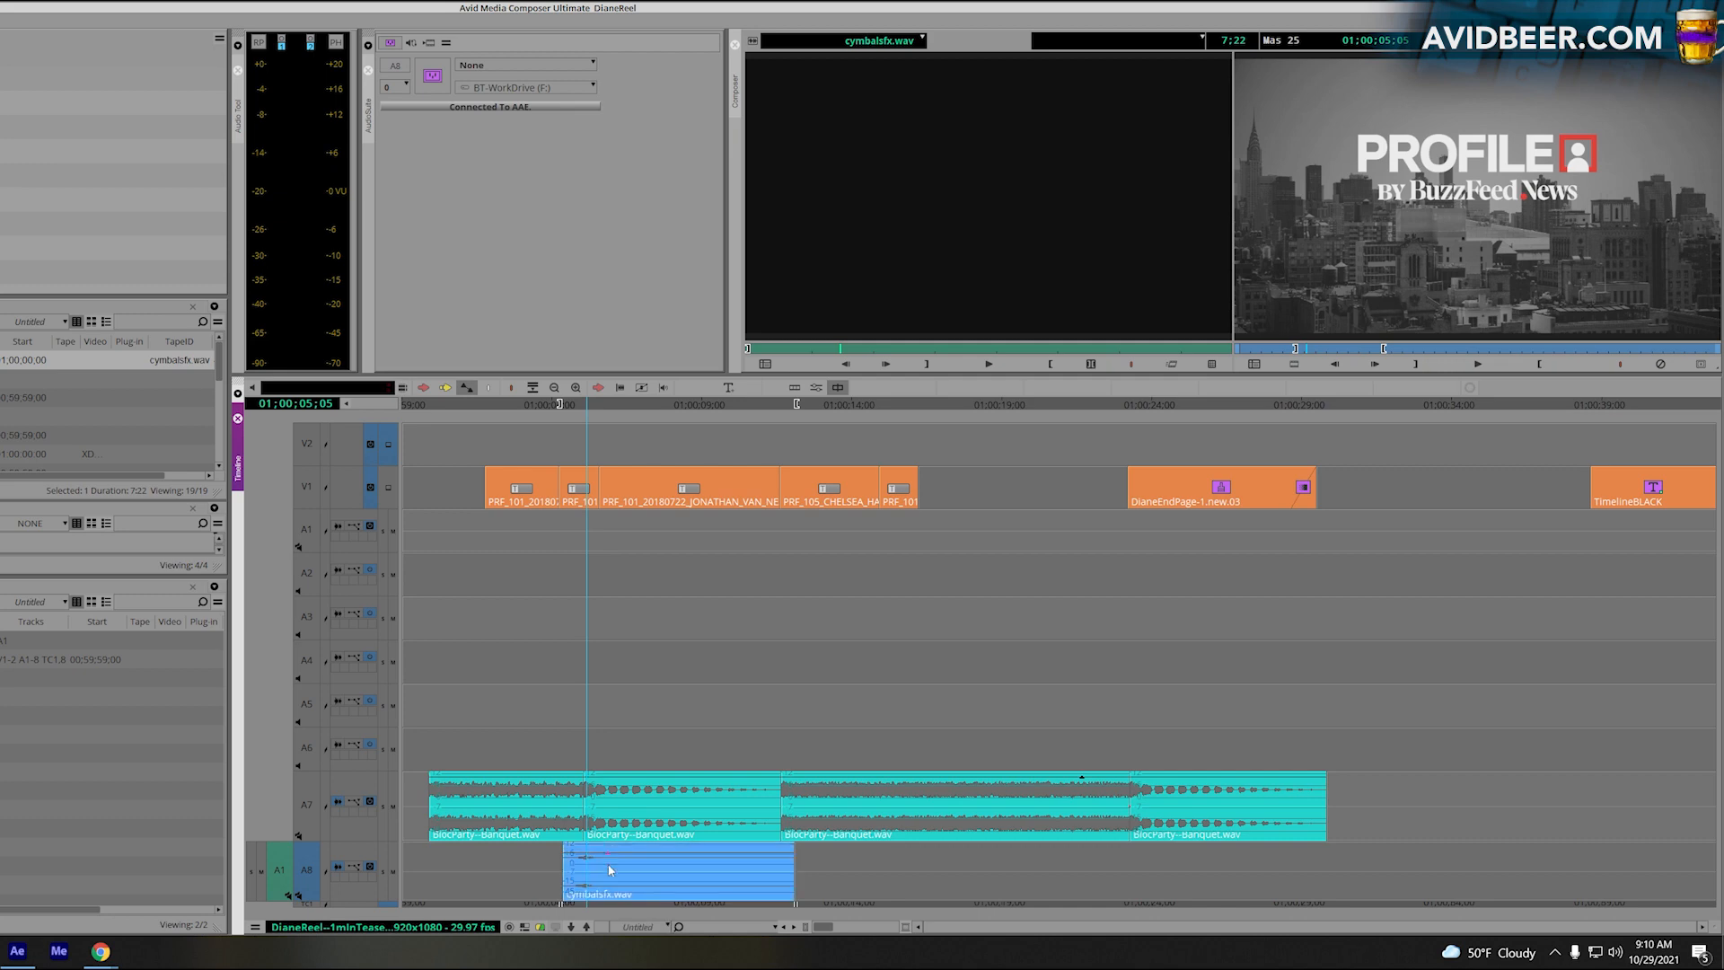
{"action": "key", "text": "Delete"}
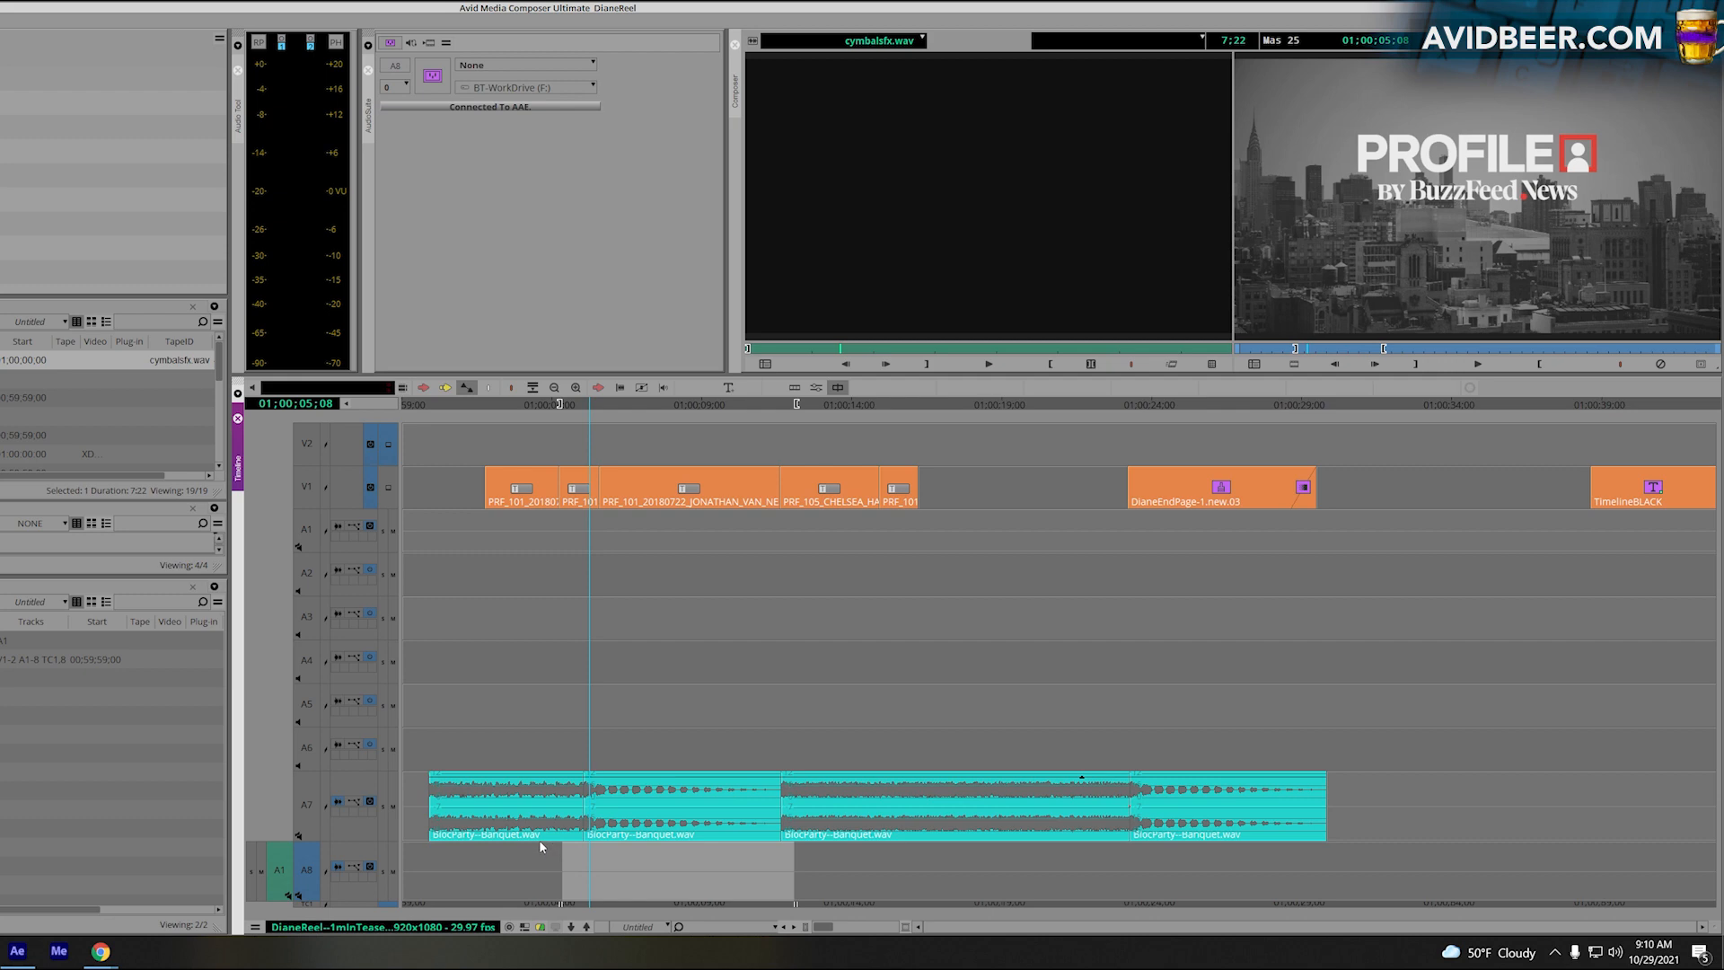
Step: Review the A7 music edits, from the cut near 01;00;05 to the ending segment under the end page
{"action": "left_click", "coordinate": [549, 846]}
{"action": "key", "text": "space"}
{"action": "left_click", "coordinate": [575, 857]}
{"action": "left_click", "coordinate": [763, 861]}
{"action": "left_click", "coordinate": [1120, 815]}
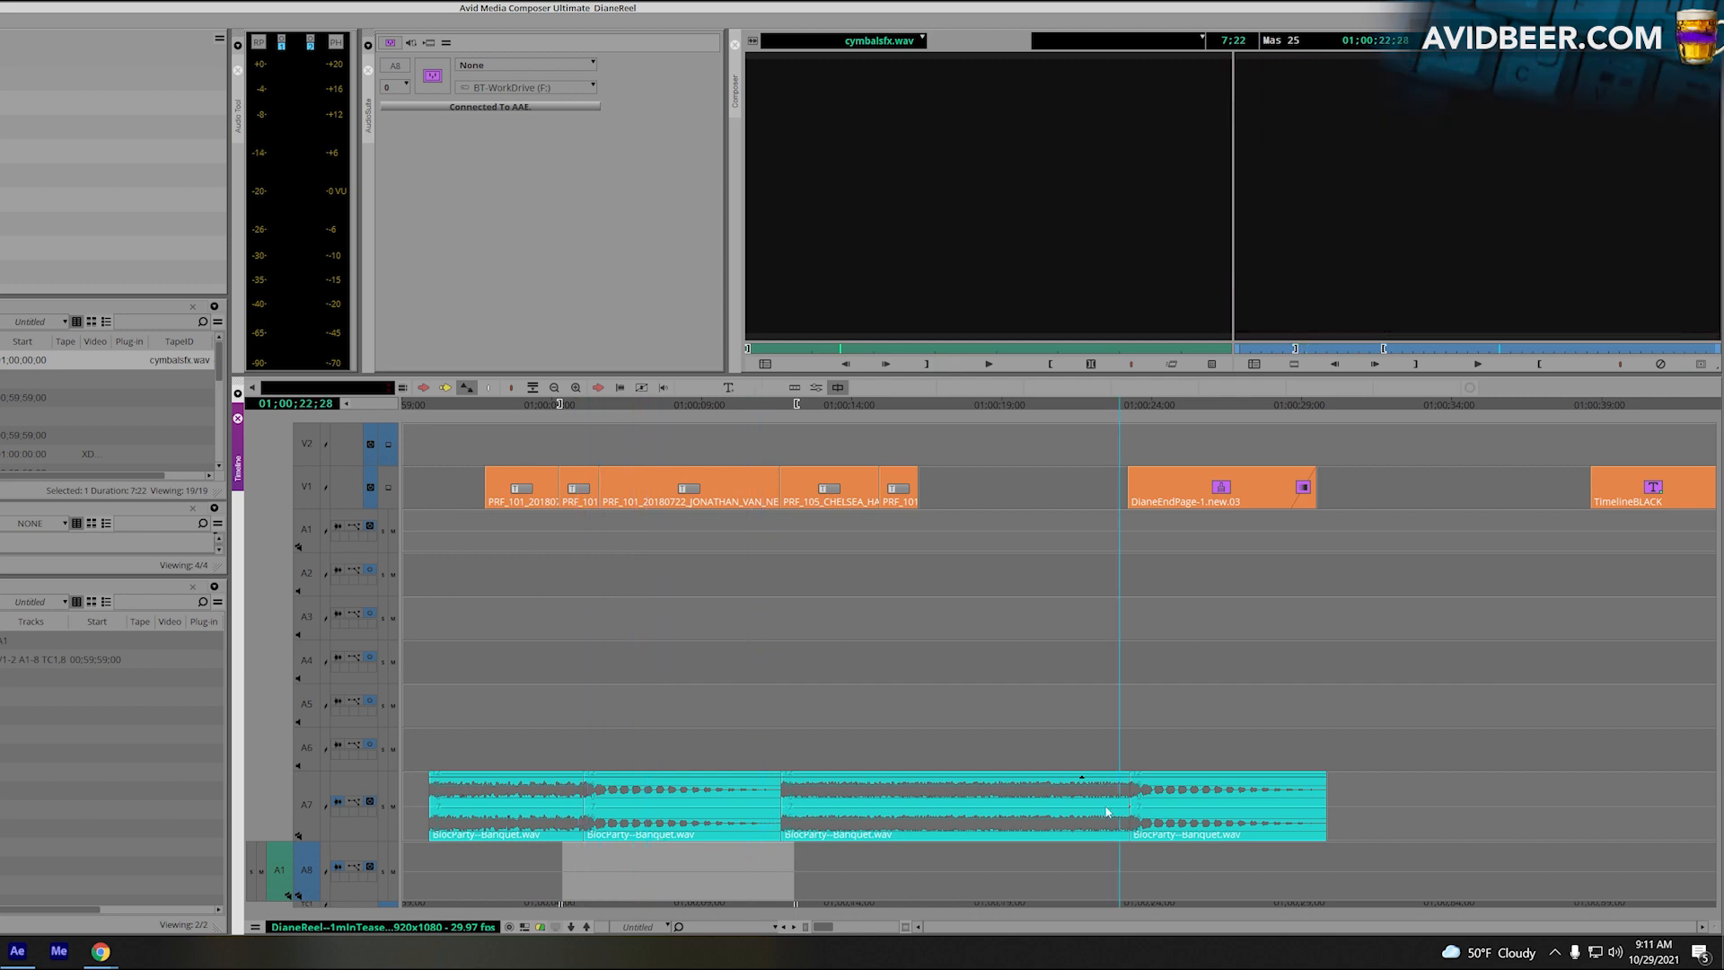
{"action": "left_click", "coordinate": [1149, 787]}
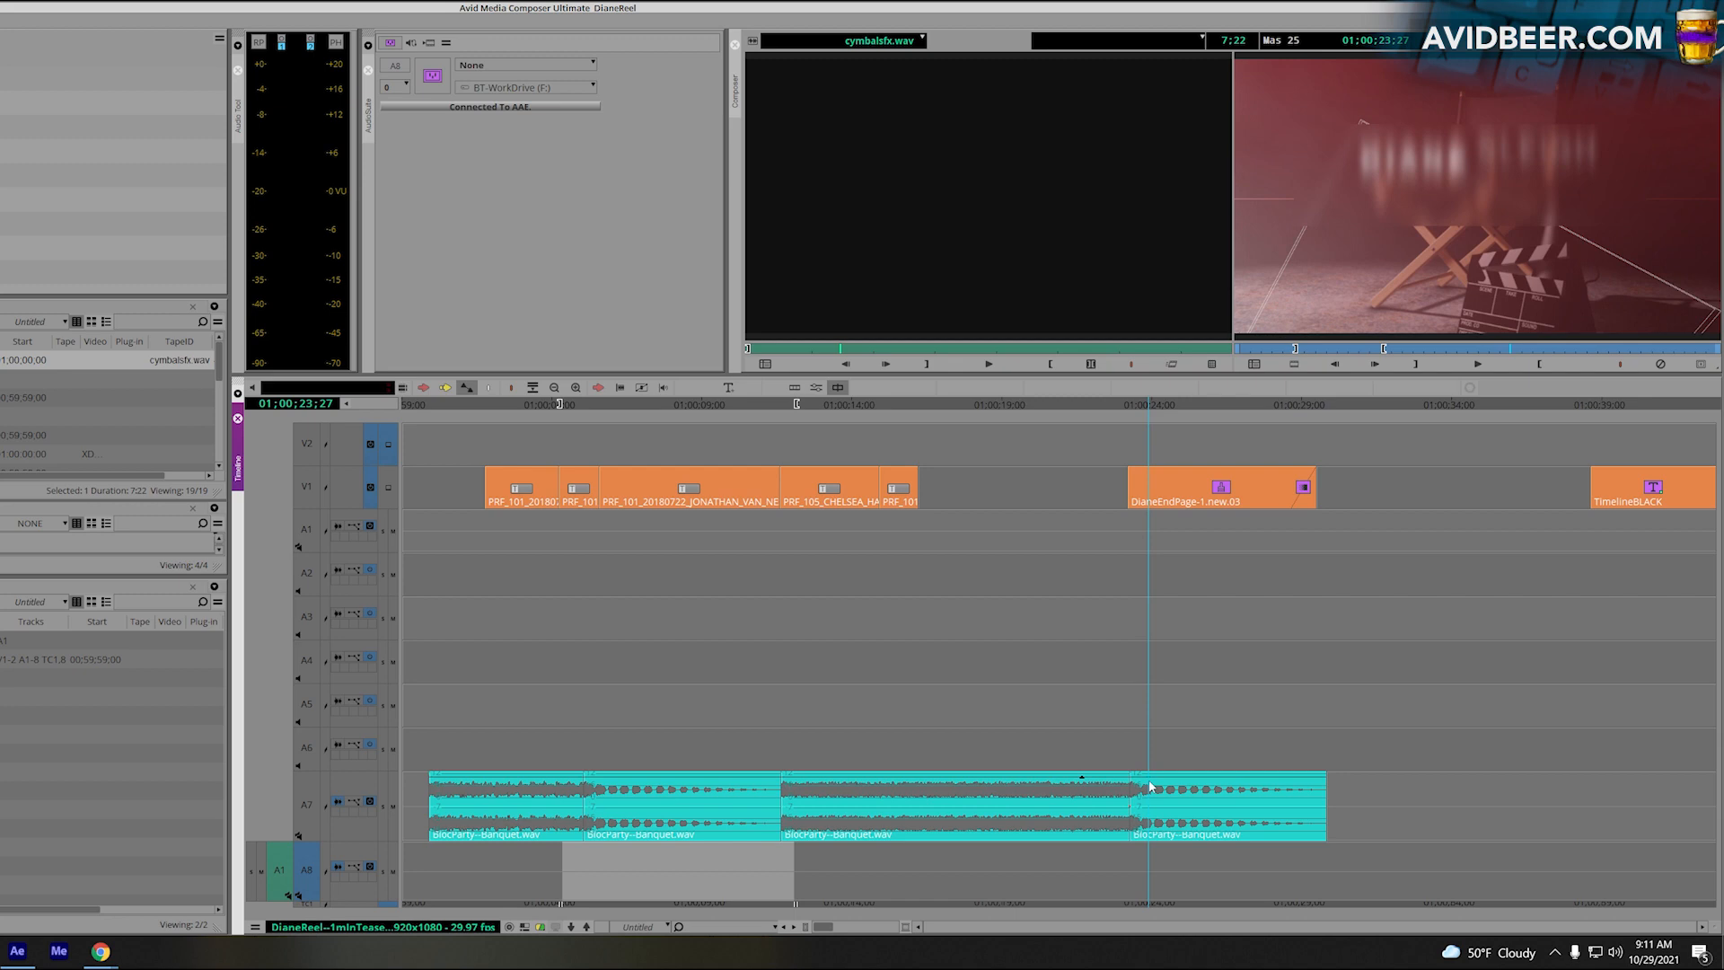
{"action": "left_click_drag", "start_coordinate": [1150, 786], "coordinate": [1047, 723]}
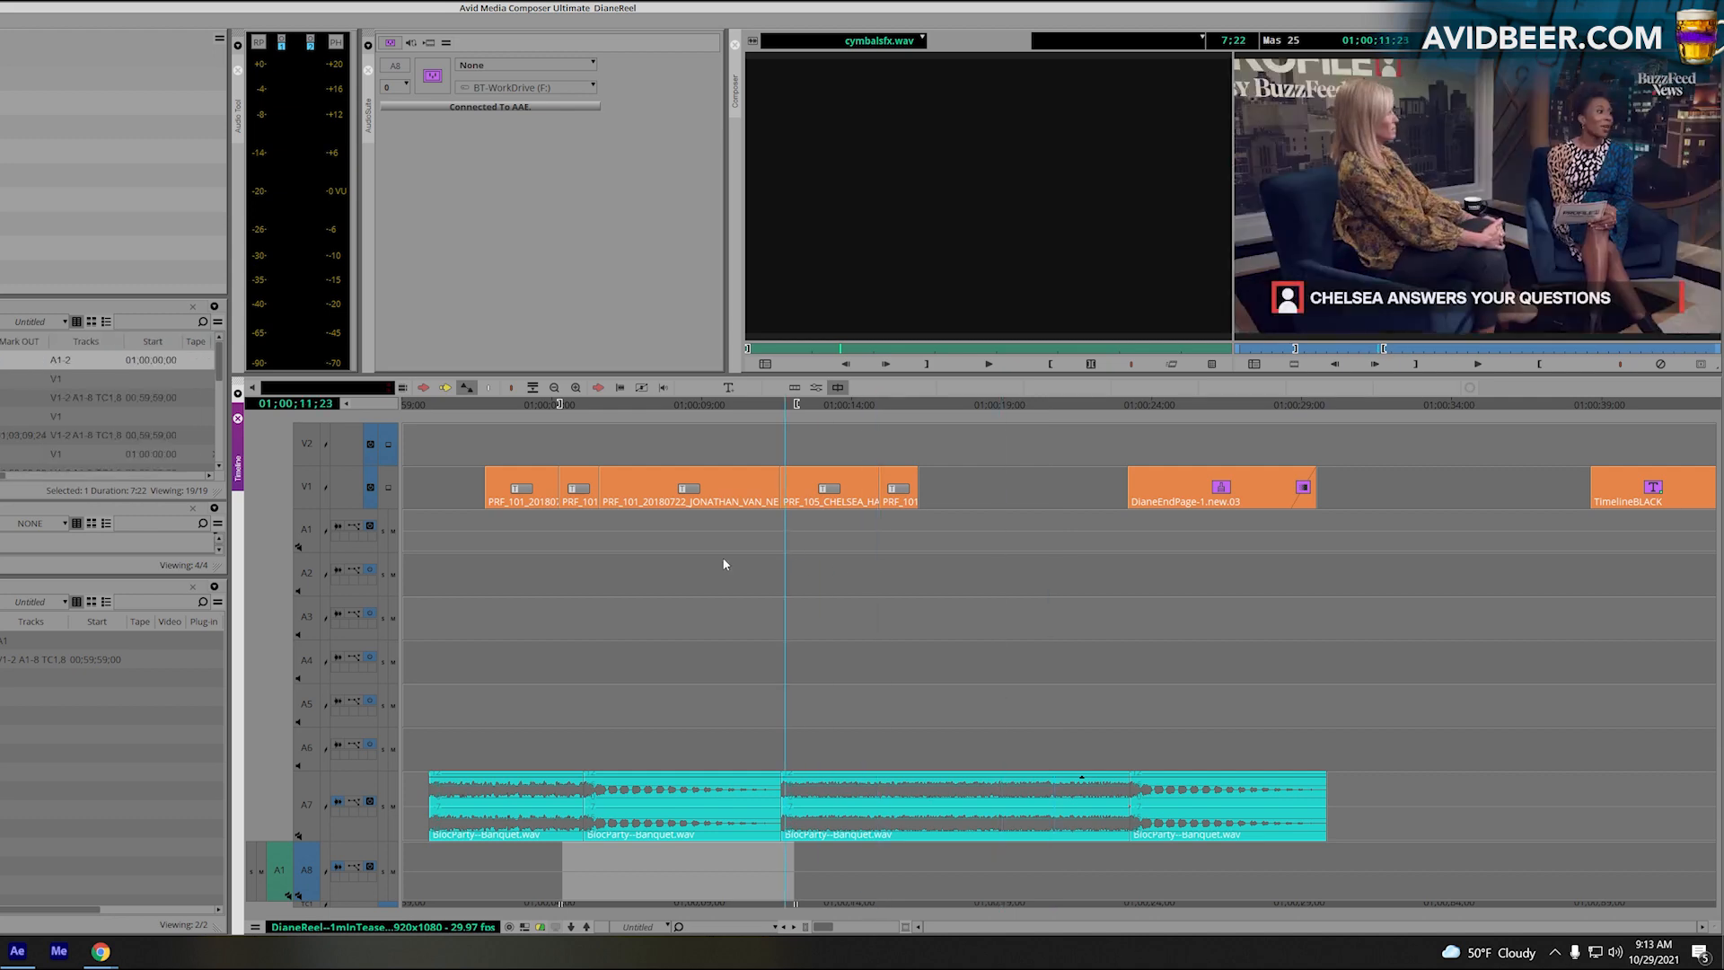
Step: Scrub and play the transition into the music's fading ending under the DianeEndPage-1.new.03 clip
{"action": "left_click_drag", "start_coordinate": [724, 566], "coordinate": [1205, 548]}
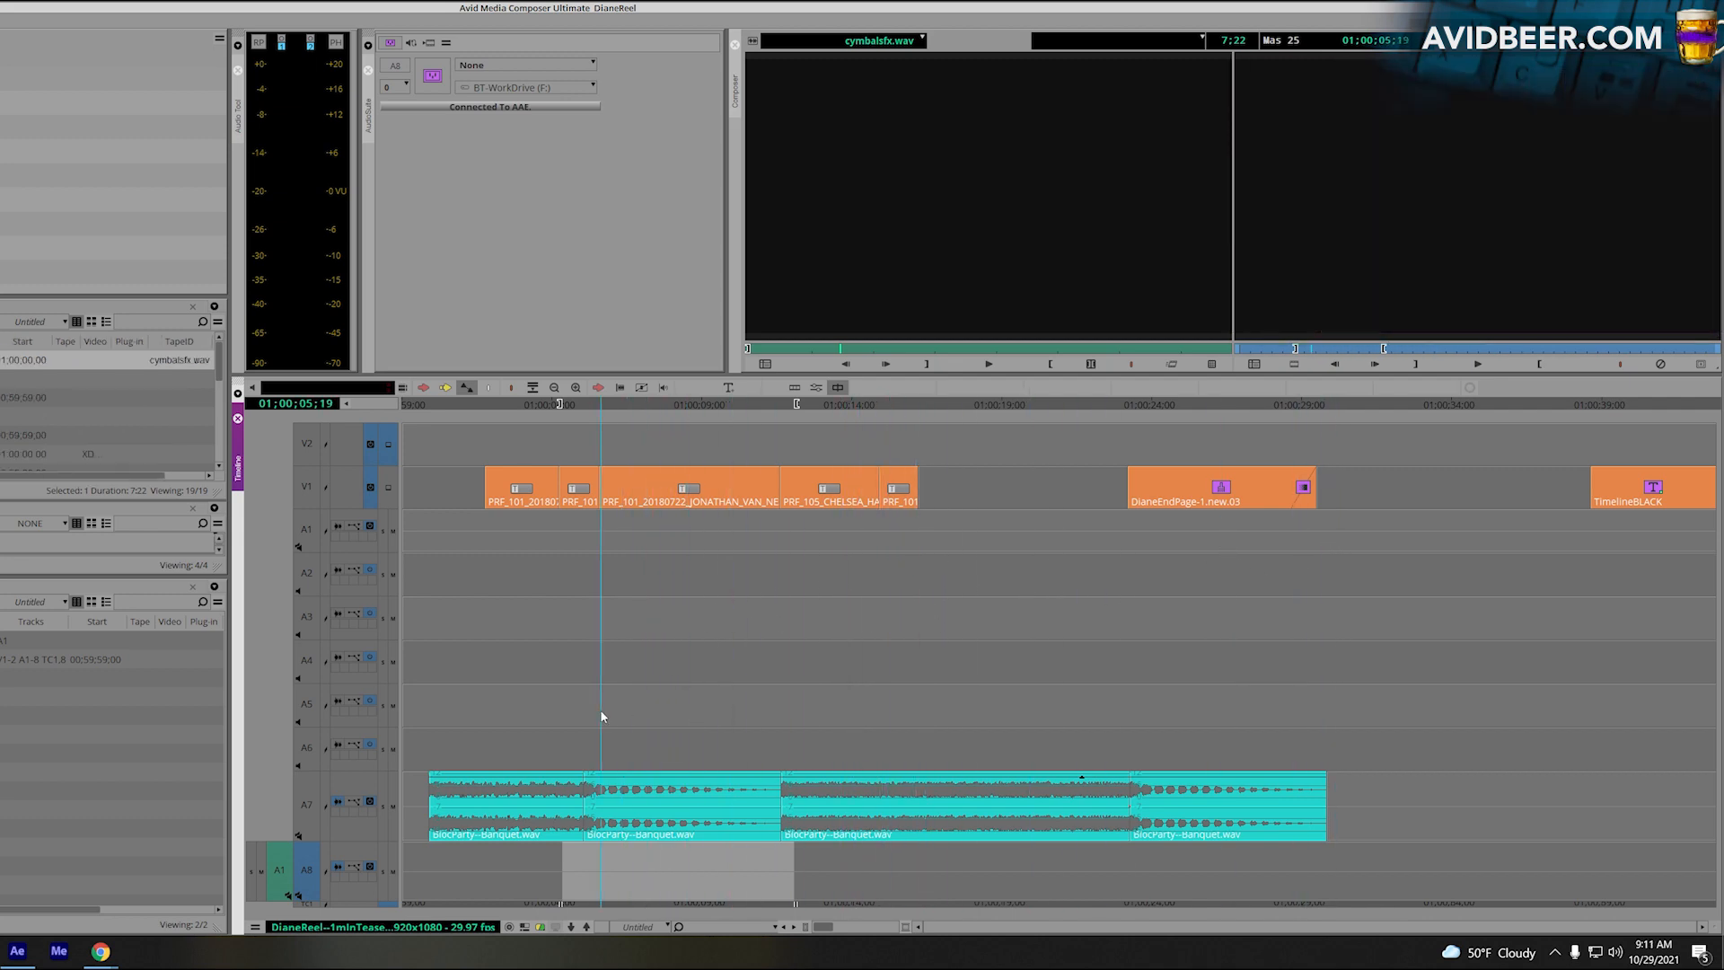
{"action": "left_click_drag", "start_coordinate": [602, 716], "coordinate": [1113, 678]}
{"action": "key", "text": "space"}
{"action": "left_click_drag", "start_coordinate": [1114, 691], "coordinate": [1151, 681]}
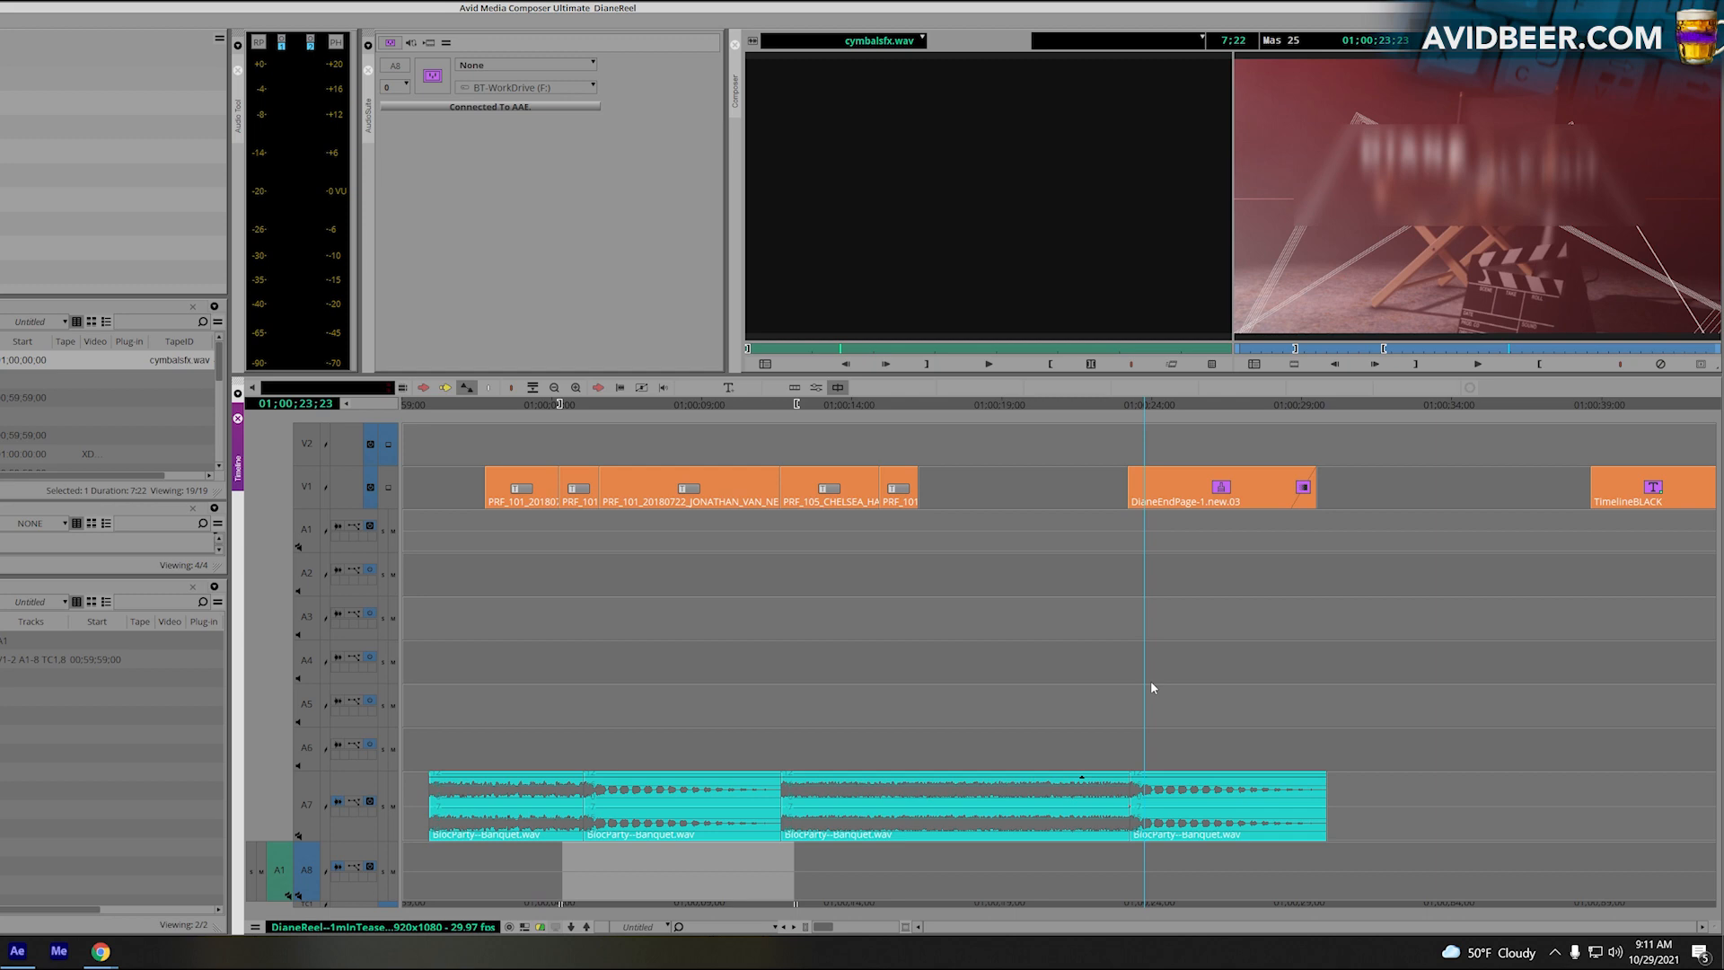
{"action": "left_click_drag", "start_coordinate": [1151, 683], "coordinate": [1115, 689]}
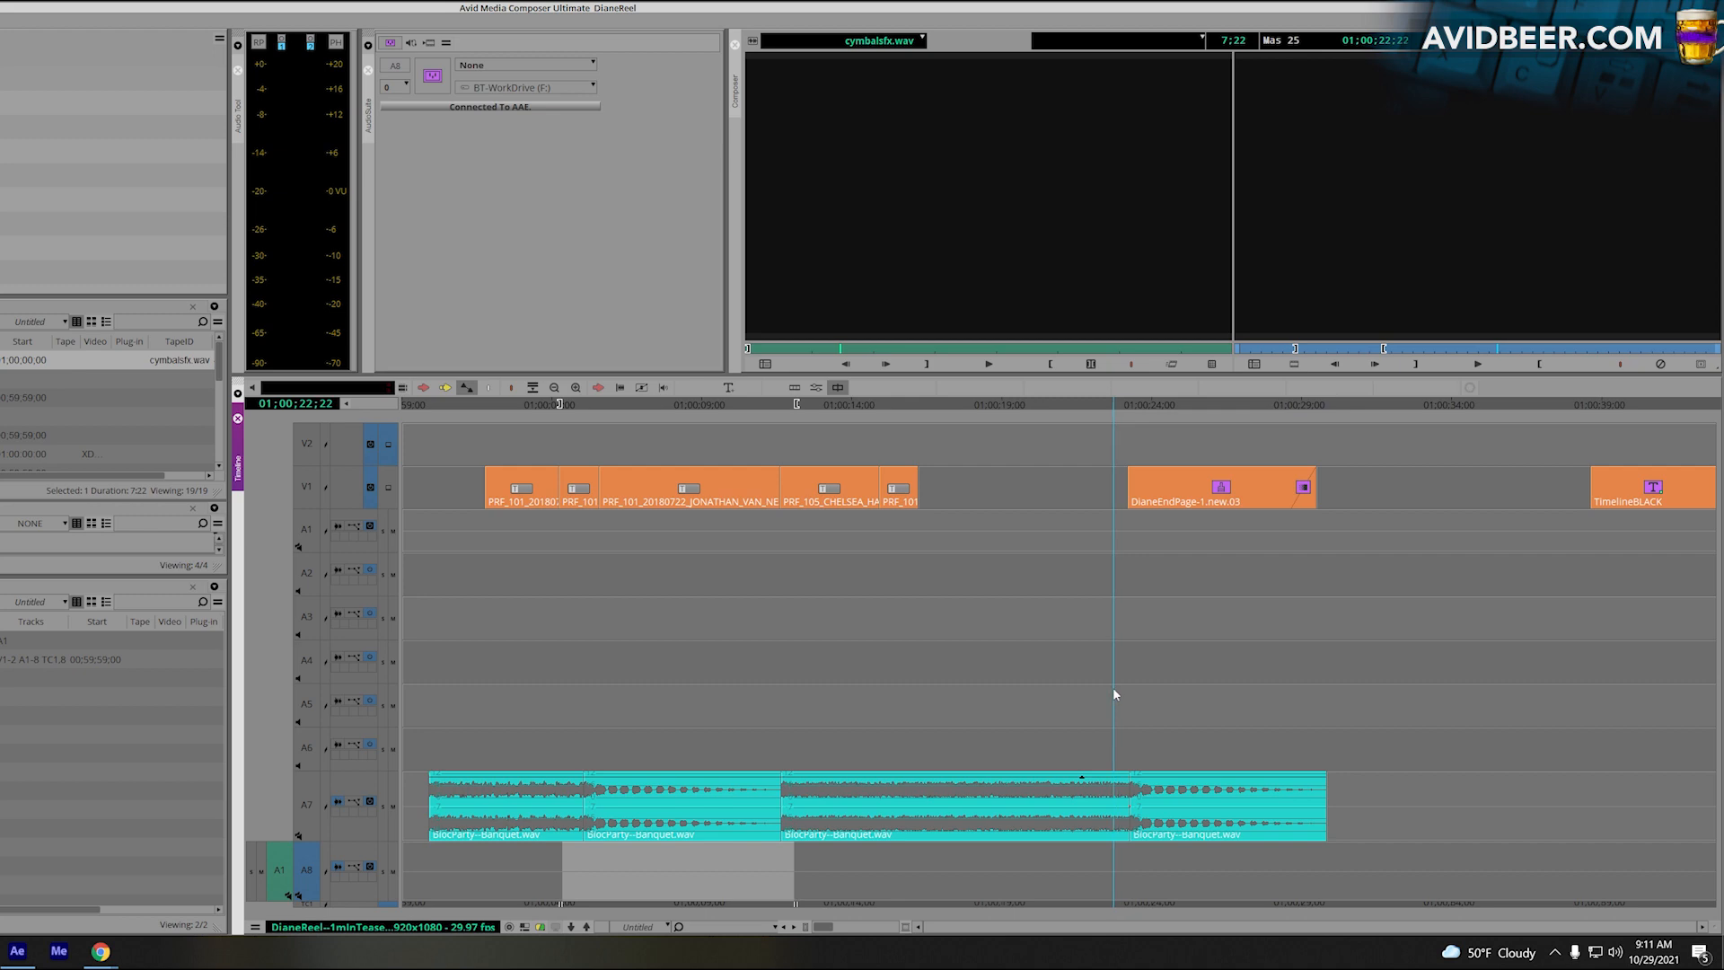
{"action": "key", "text": "space"}
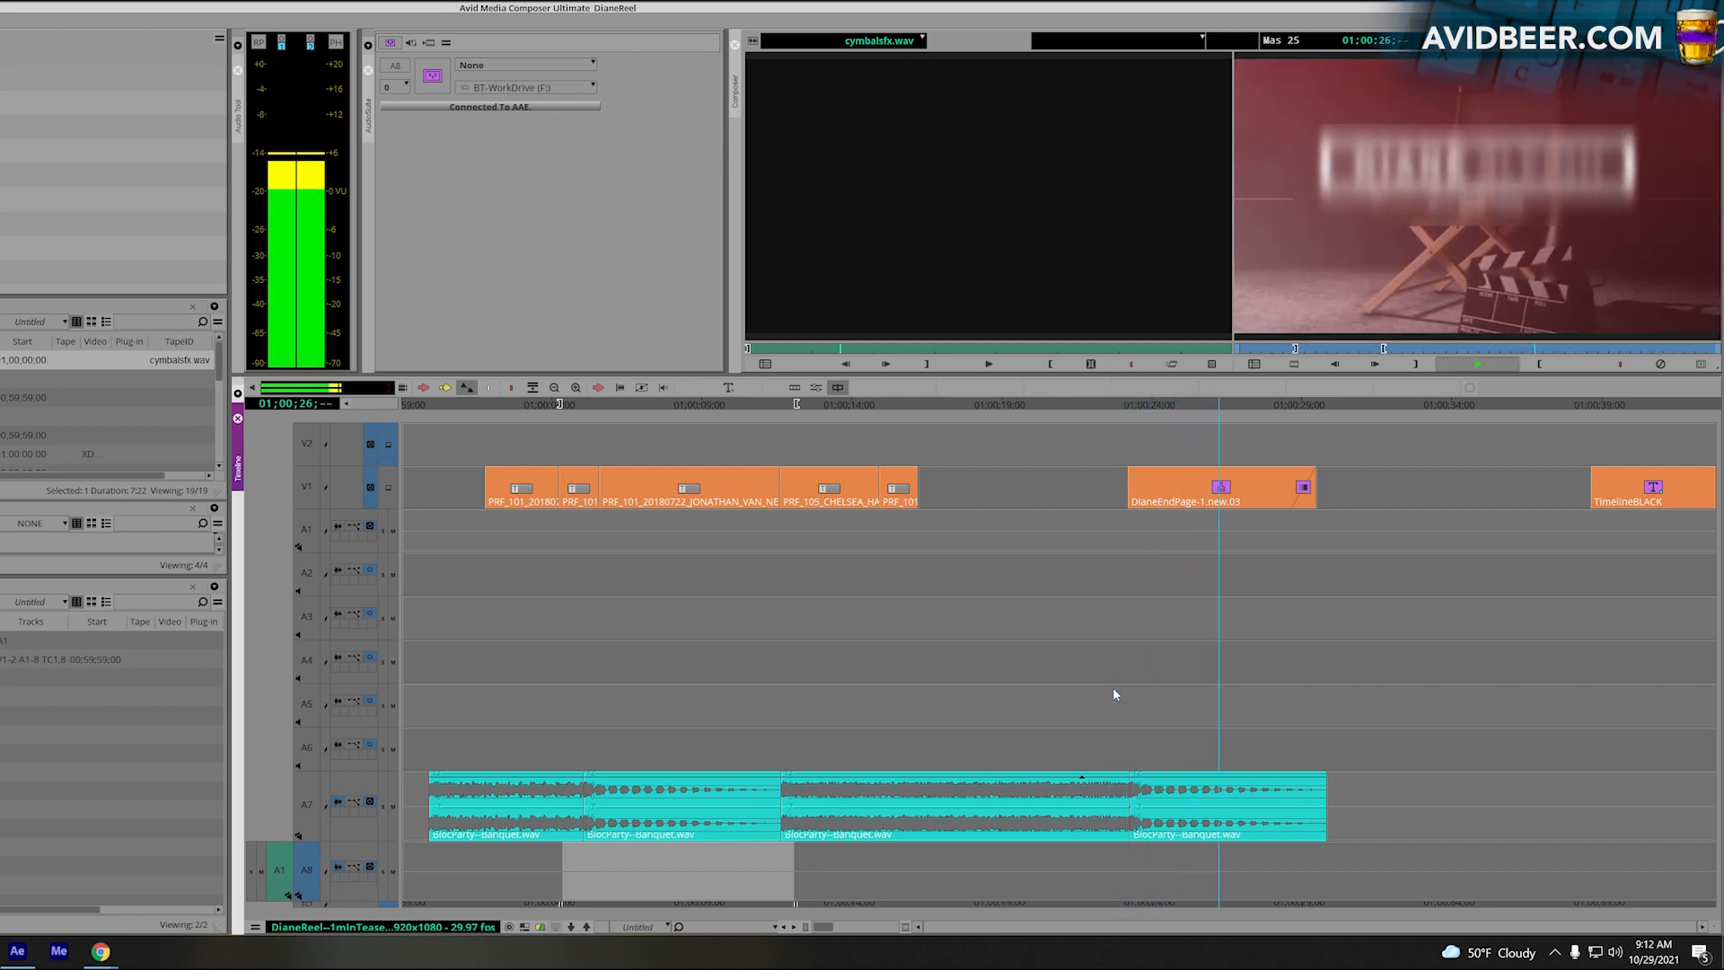
{"action": "key", "text": "space"}
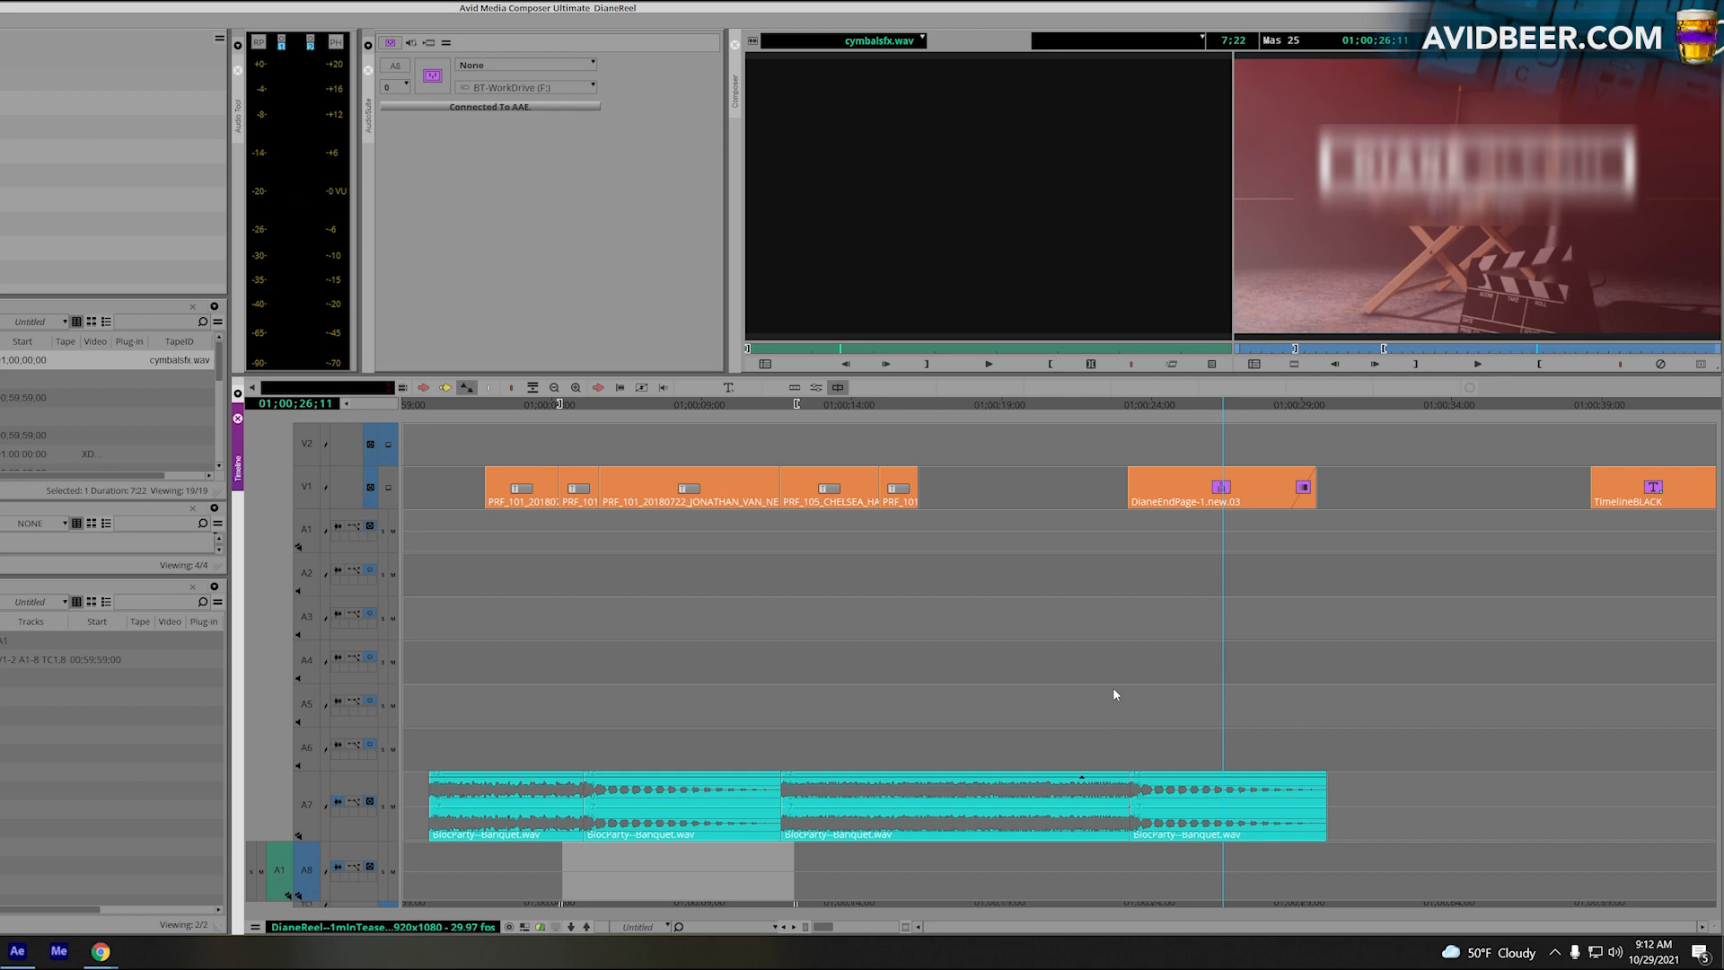
Step: Switch to Chrome and bring up the Spectral Haze page on the Blue Point Brewing site
{"action": "left_click", "coordinate": [758, 596]}
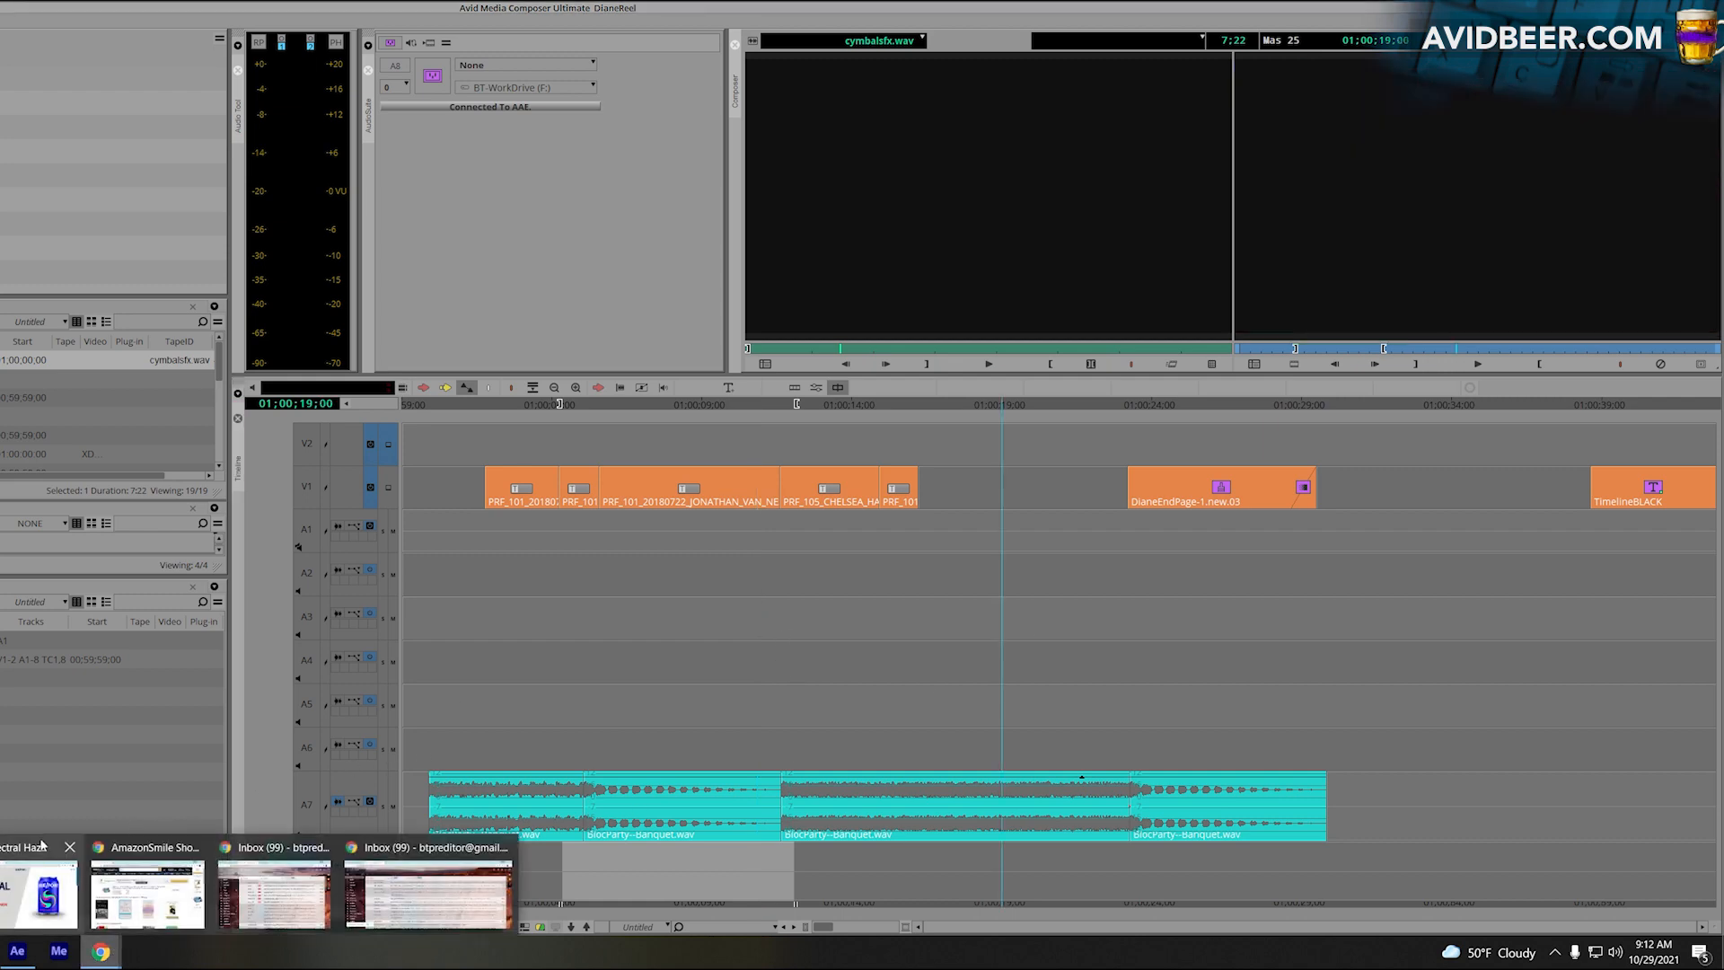
{"action": "left_click", "coordinate": [39, 894]}
{"action": "left_click_drag", "start_coordinate": [758, 111], "coordinate": [751, 116]}
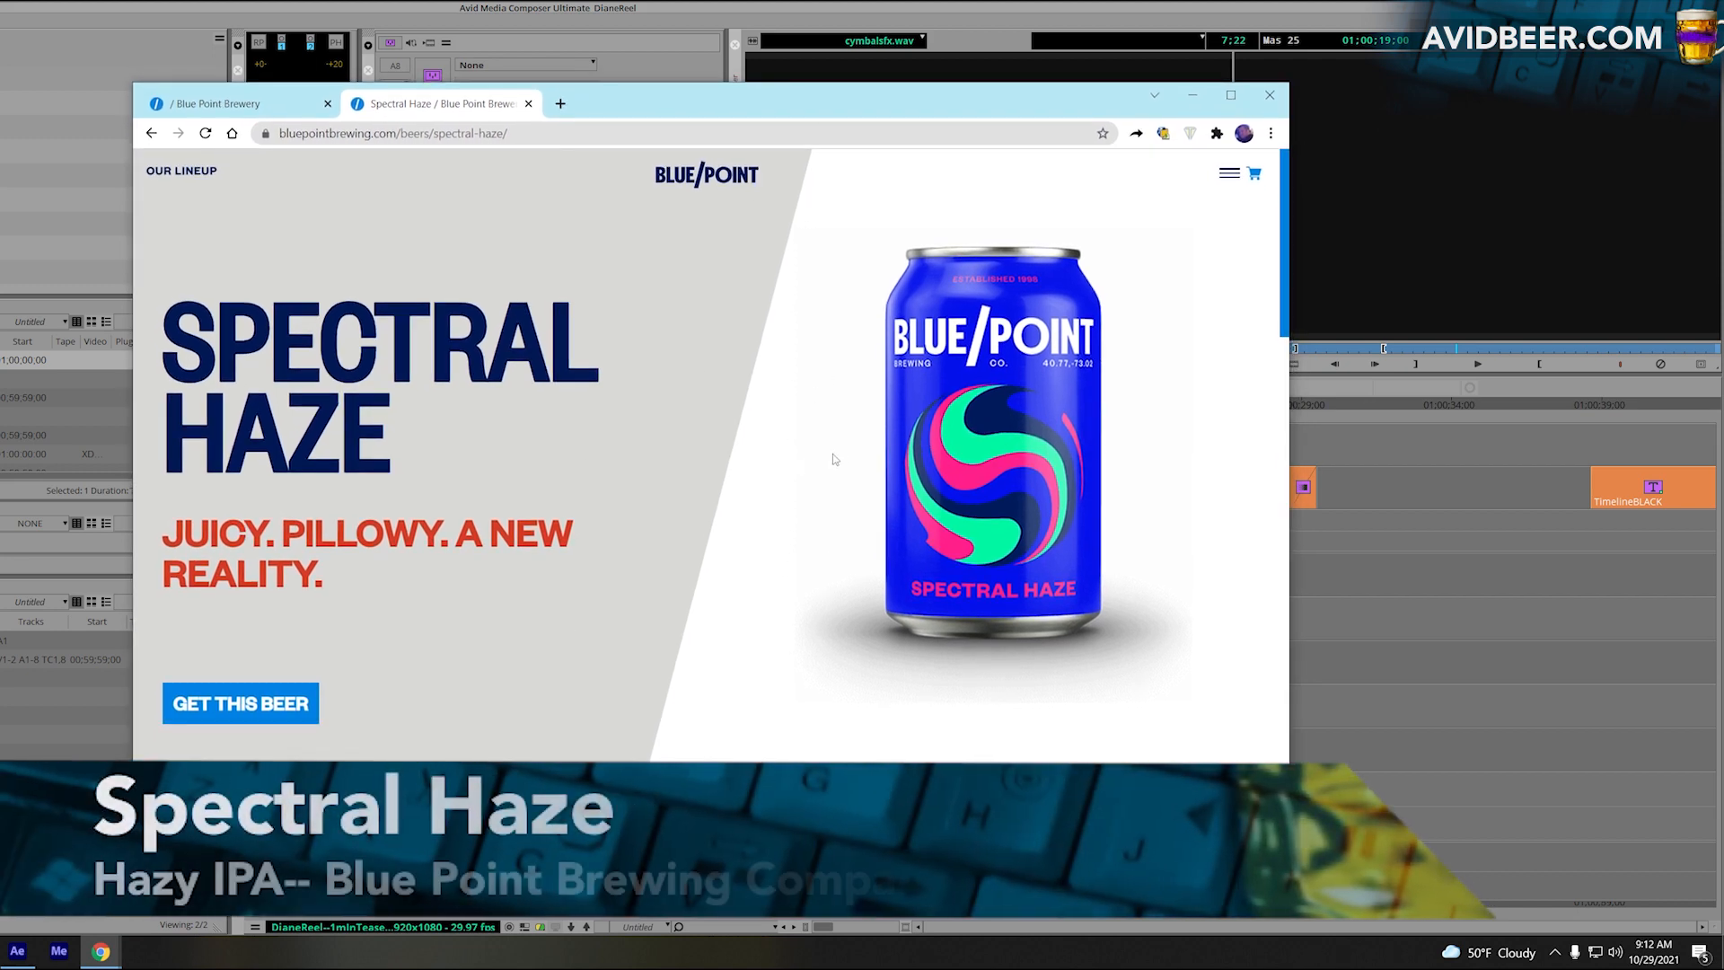